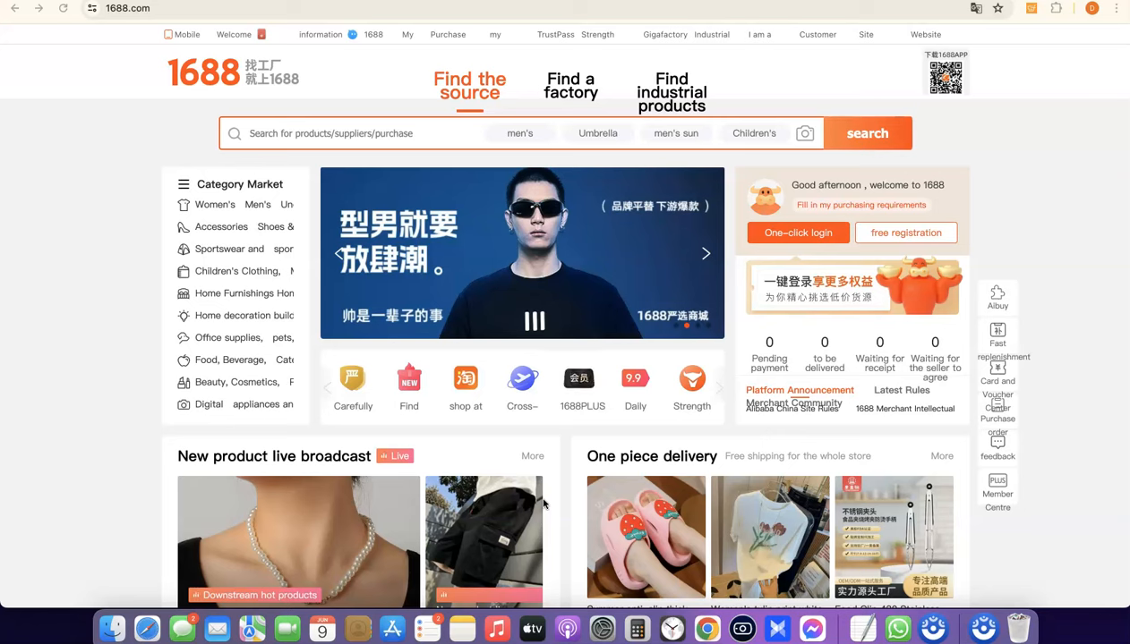
Step: Look through the 1688 homepage and its recommended products, noting prices and units sold
{"action": "left_click", "coordinate": [533, 457]}
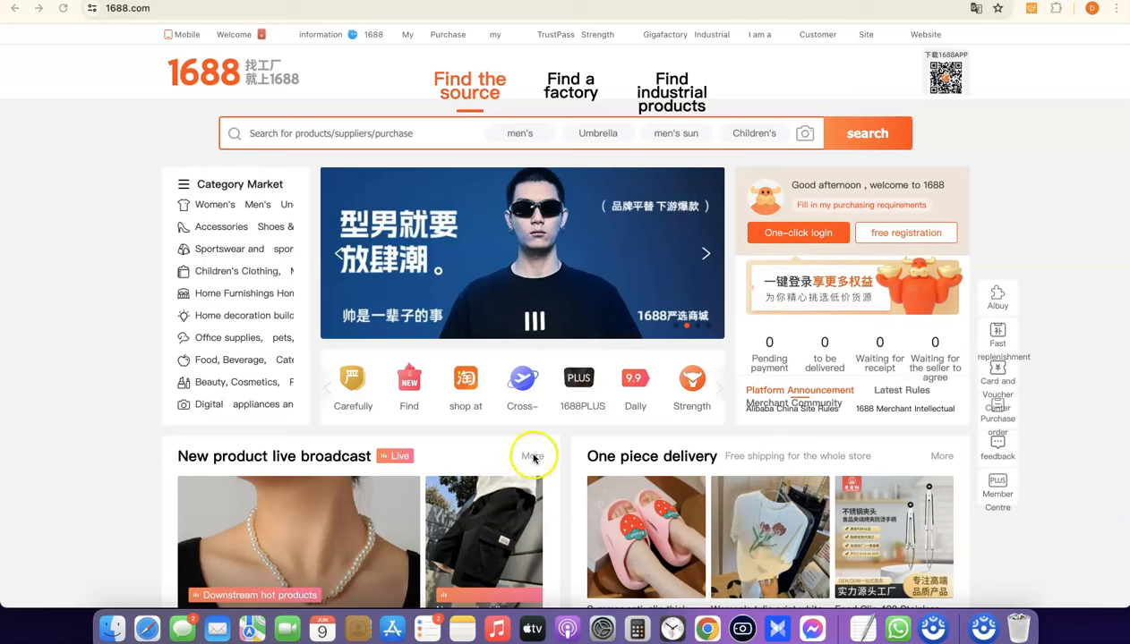
{"action": "scroll", "coordinate": [496, 371], "scroll_direction": "down", "scroll_amount": 2}
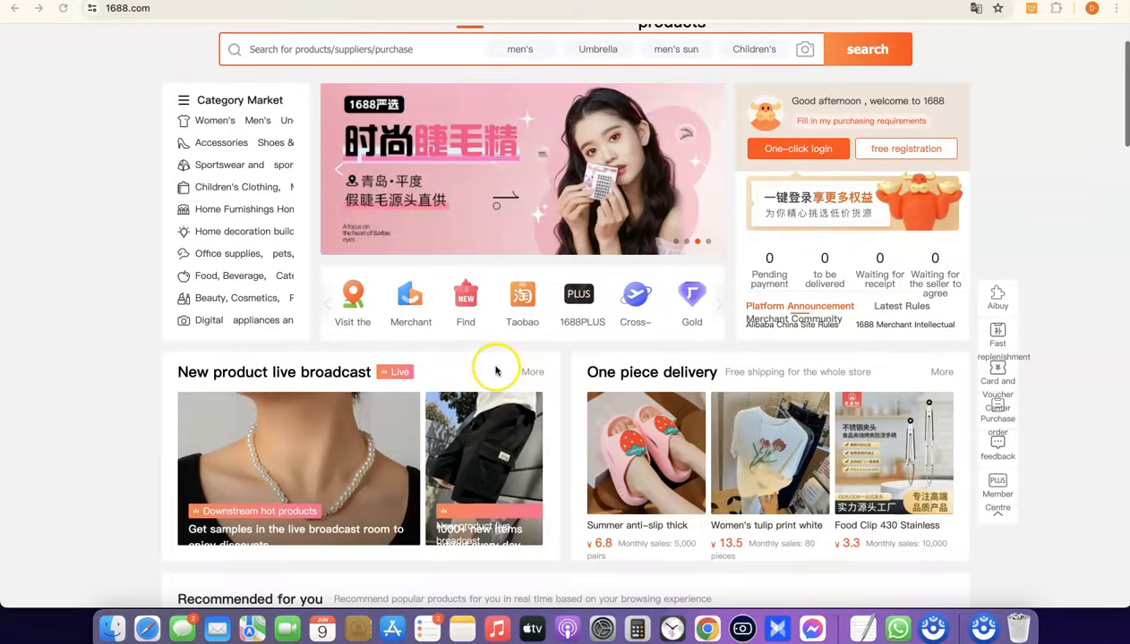
{"action": "scroll", "coordinate": [496, 370], "scroll_direction": "down", "scroll_amount": 4}
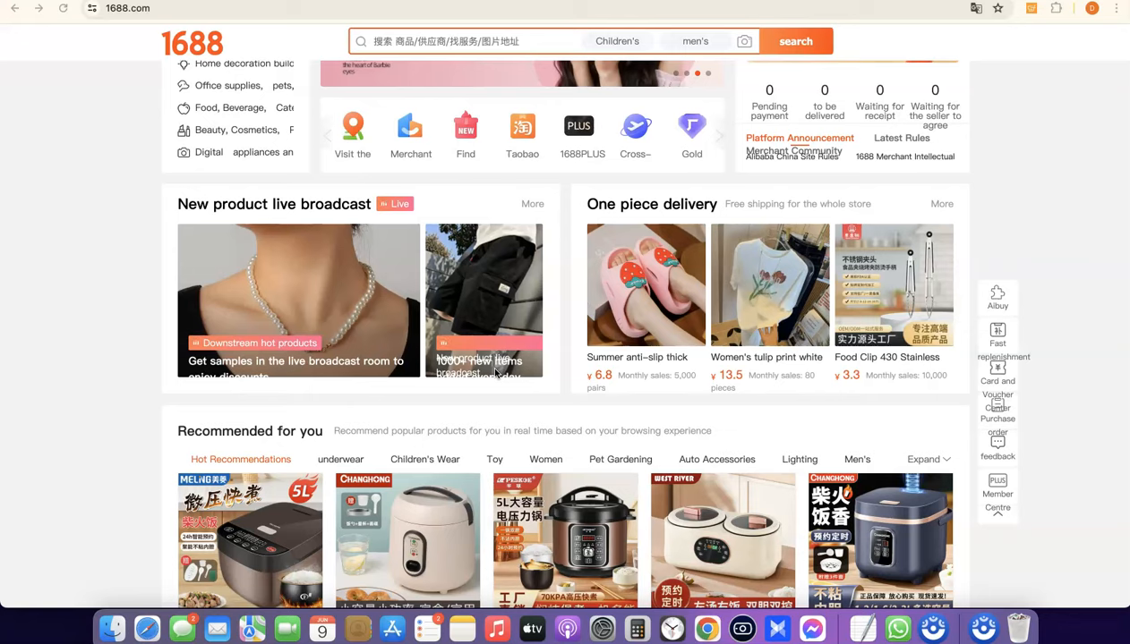
{"action": "scroll", "coordinate": [398, 318], "scroll_direction": "down", "scroll_amount": 5}
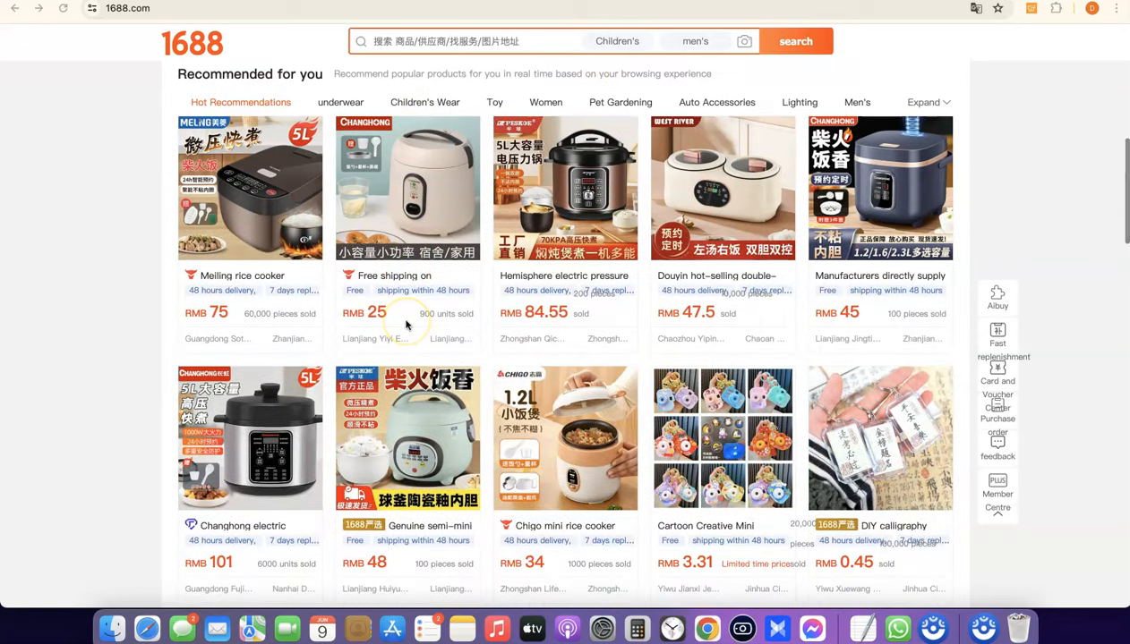
{"action": "scroll", "coordinate": [407, 323], "scroll_direction": "down", "scroll_amount": 3}
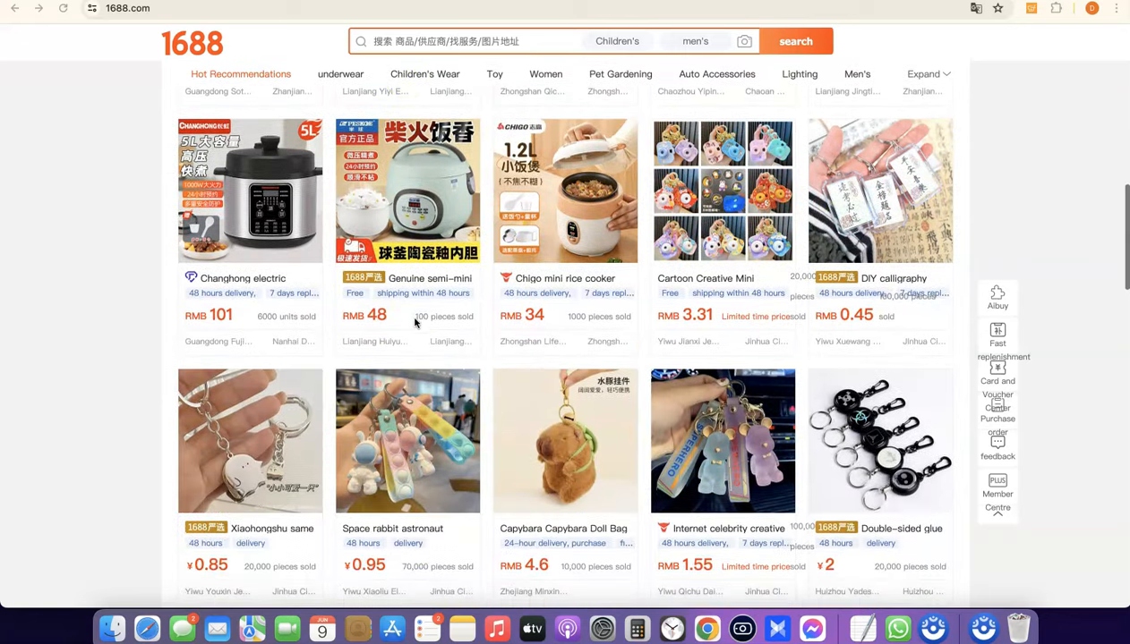
Step: Switch to the Google currency converter and convert 0.85 Chinese Yuan to United States Dollars
{"action": "left_click", "coordinate": [317, 267]}
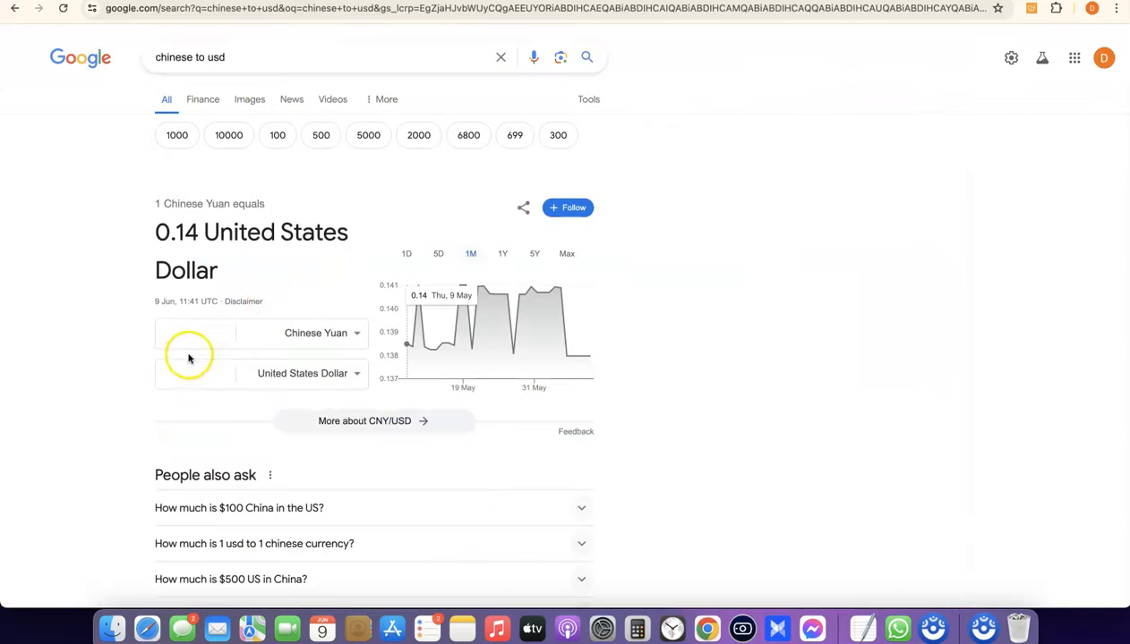
{"action": "left_click", "coordinate": [202, 332]}
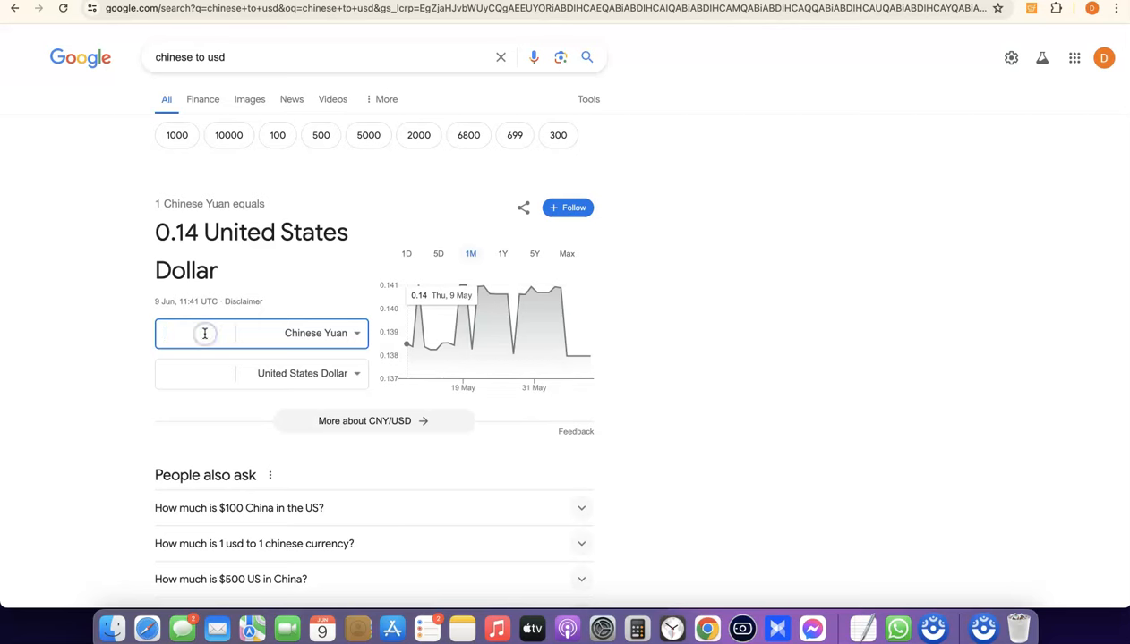
{"action": "type", "text": "0.85"}
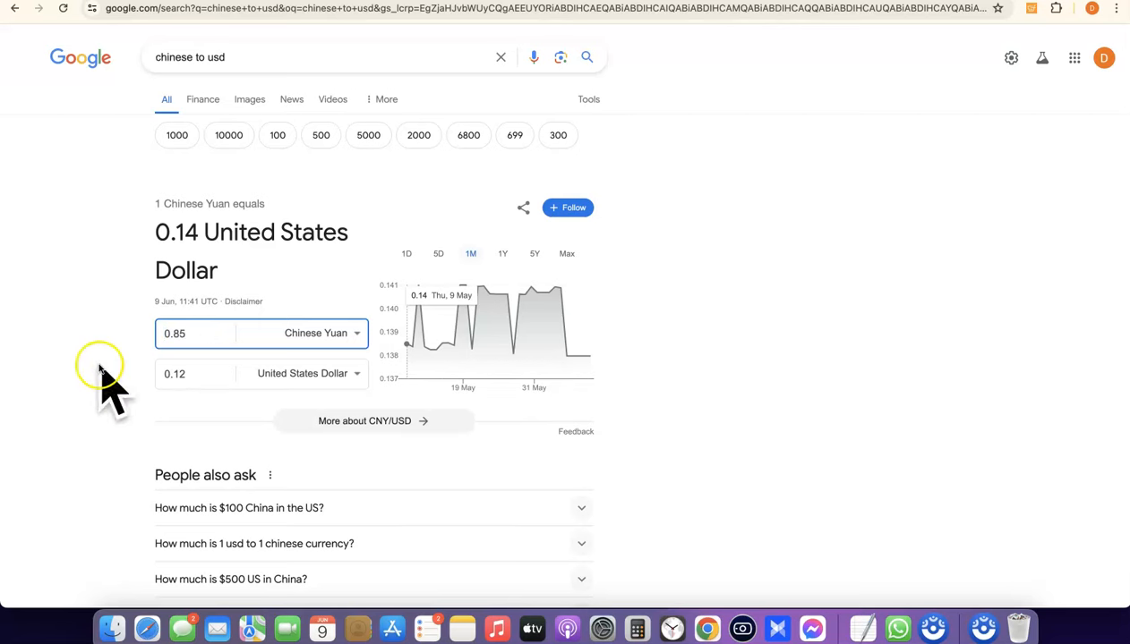
Step: Return to the 1688 recommendations and review the keychain listings
{"action": "scroll", "coordinate": [105, 367], "scroll_direction": "up", "scroll_amount": 3}
{"action": "scroll", "coordinate": [102, 362], "scroll_direction": "up", "scroll_amount": 1}
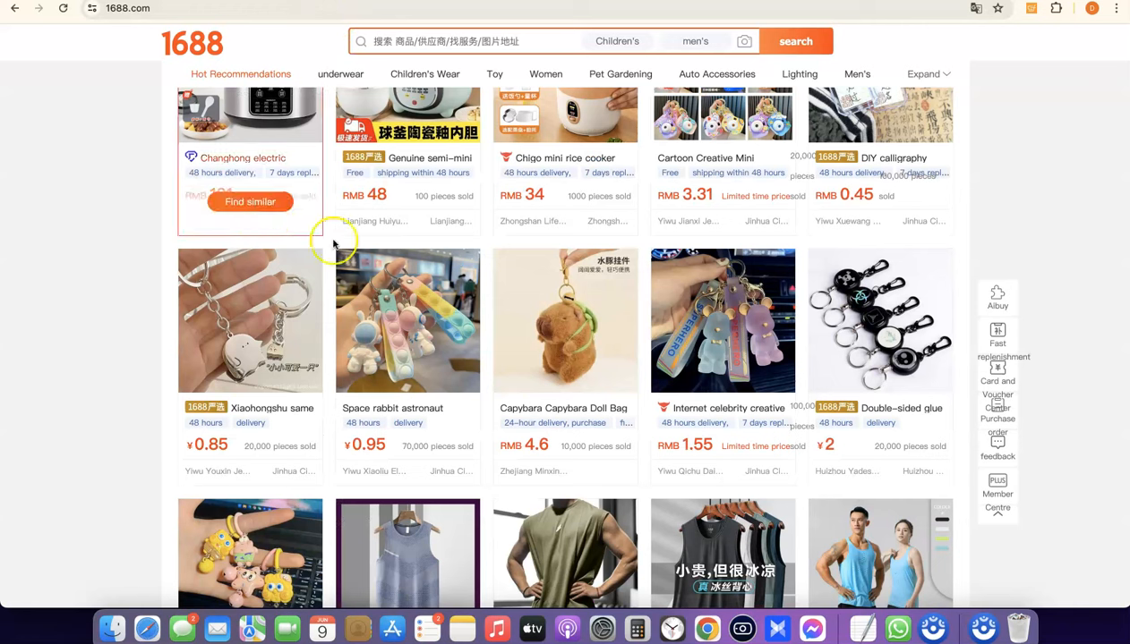
{"action": "left_click", "coordinate": [268, 330]}
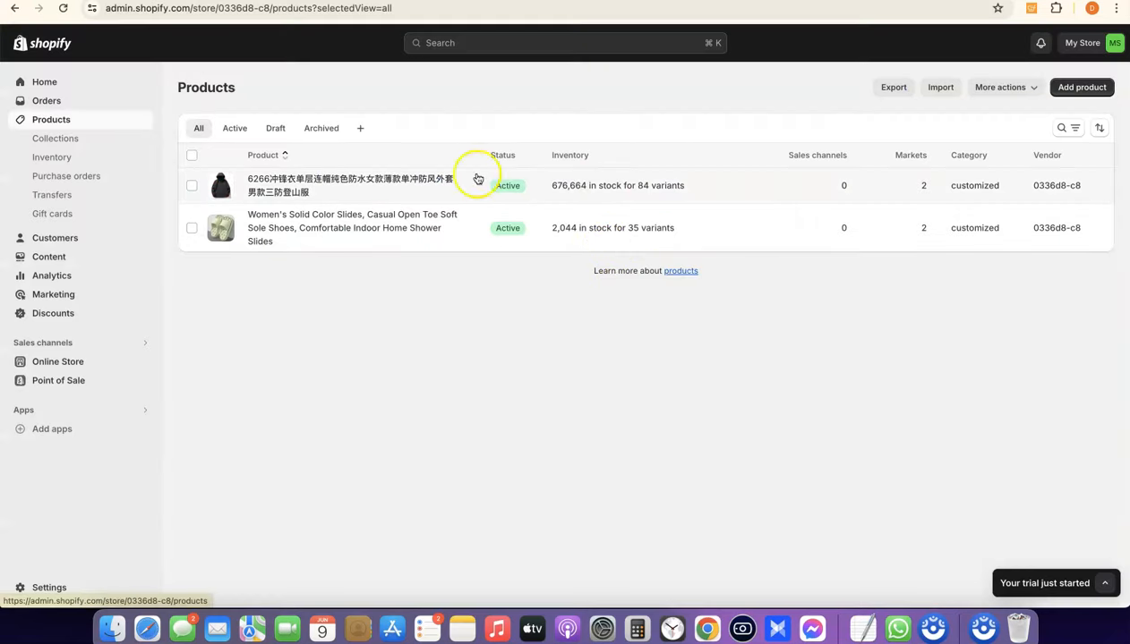
Step: In the Shopify admin, go to the Apps and sales channels settings and open the Shopify App Store
{"action": "left_click", "coordinate": [47, 84]}
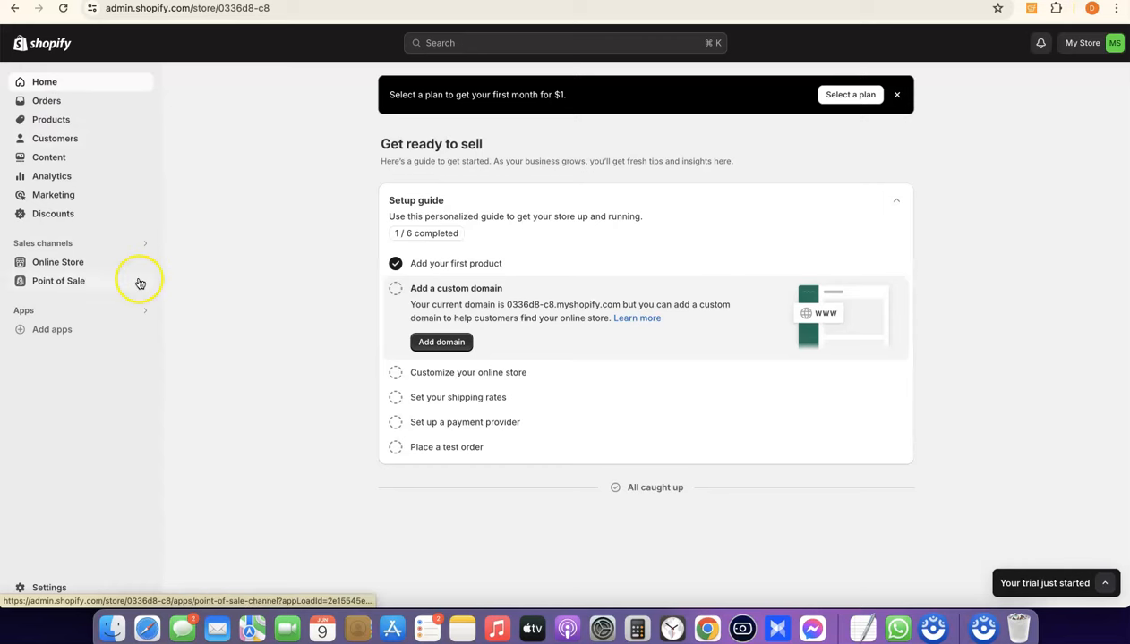
{"action": "left_click", "coordinate": [40, 589]}
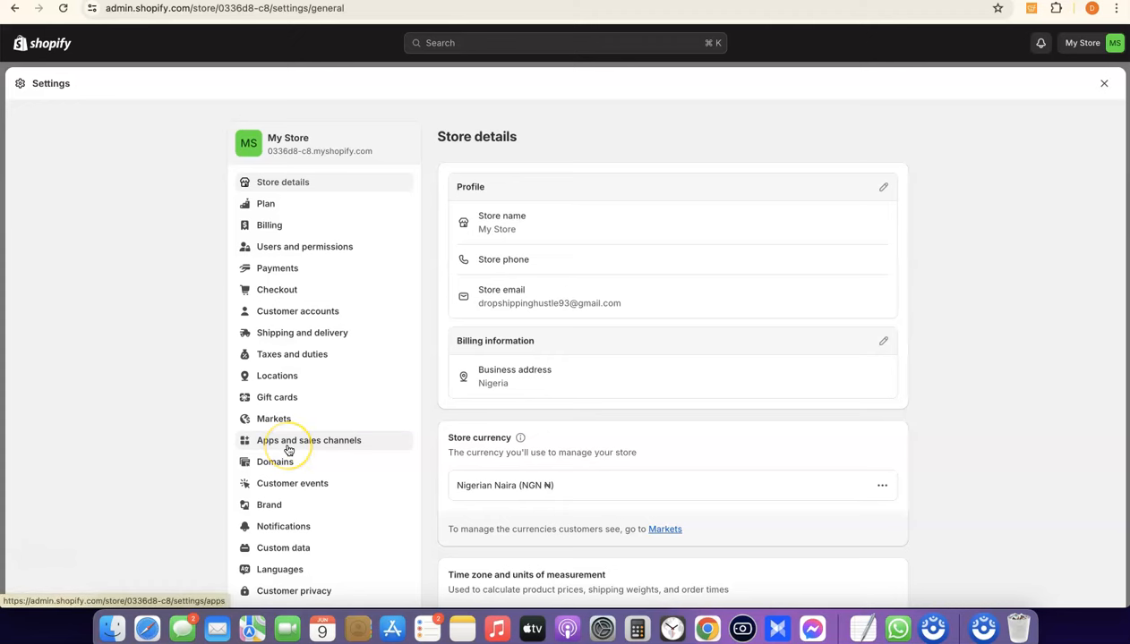
{"action": "left_click", "coordinate": [284, 444]}
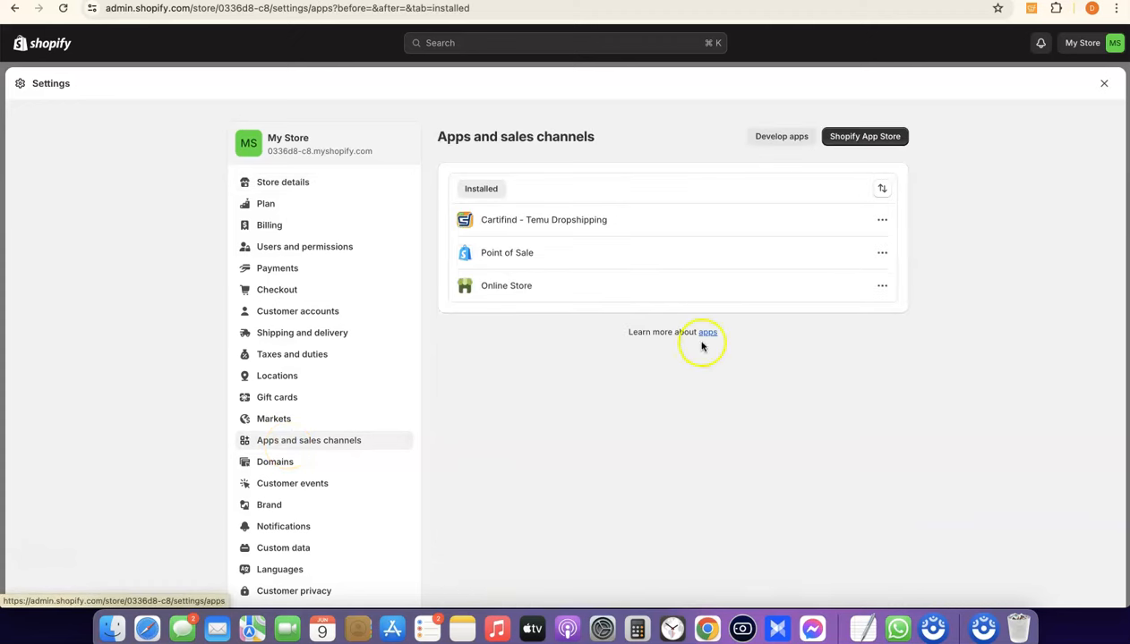
{"action": "left_click", "coordinate": [849, 143]}
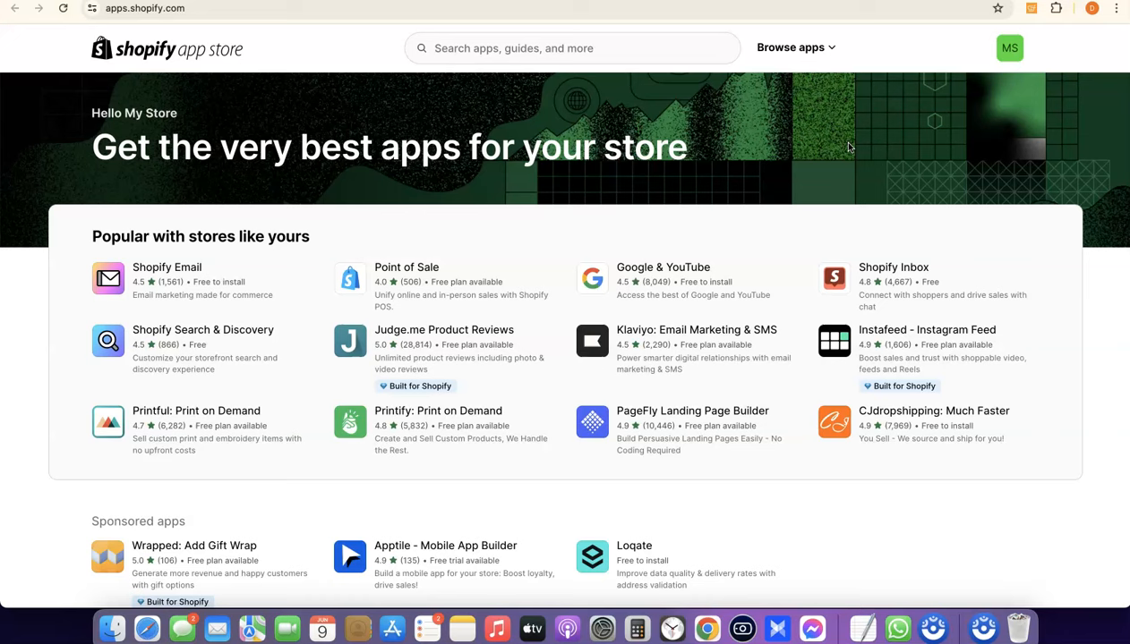
Step: Search the app store for Cartifind and open the Cartifind - Temu Dropshipping listing
{"action": "left_click", "coordinate": [512, 49]}
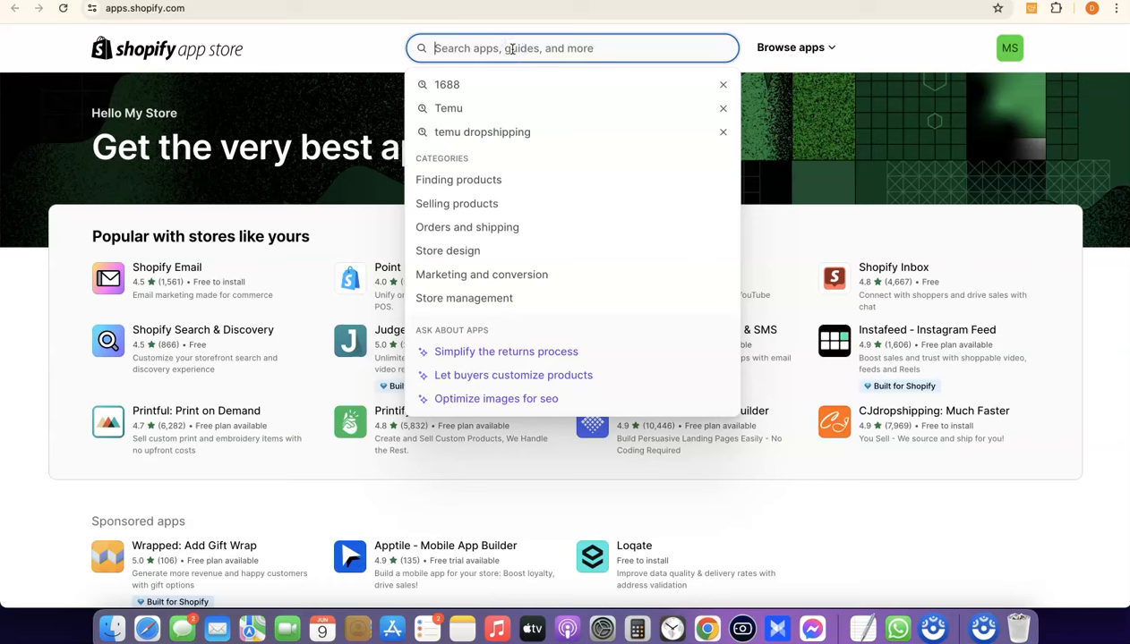
{"action": "type", "text": "Cartifind"}
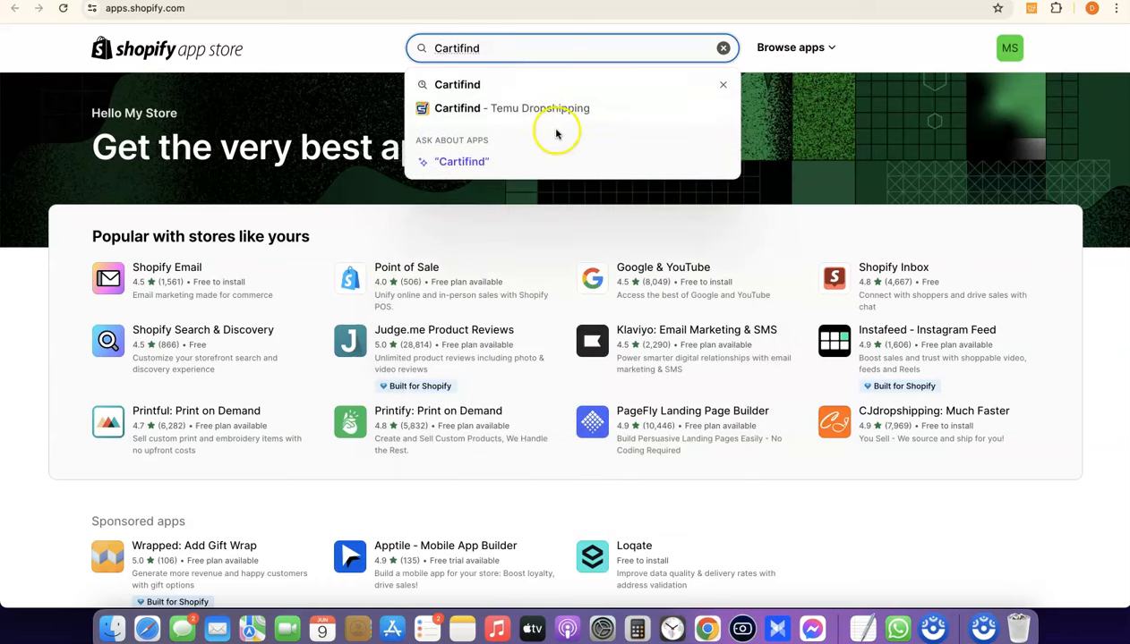
{"action": "left_click", "coordinate": [484, 117]}
{"action": "left_click", "coordinate": [454, 86]}
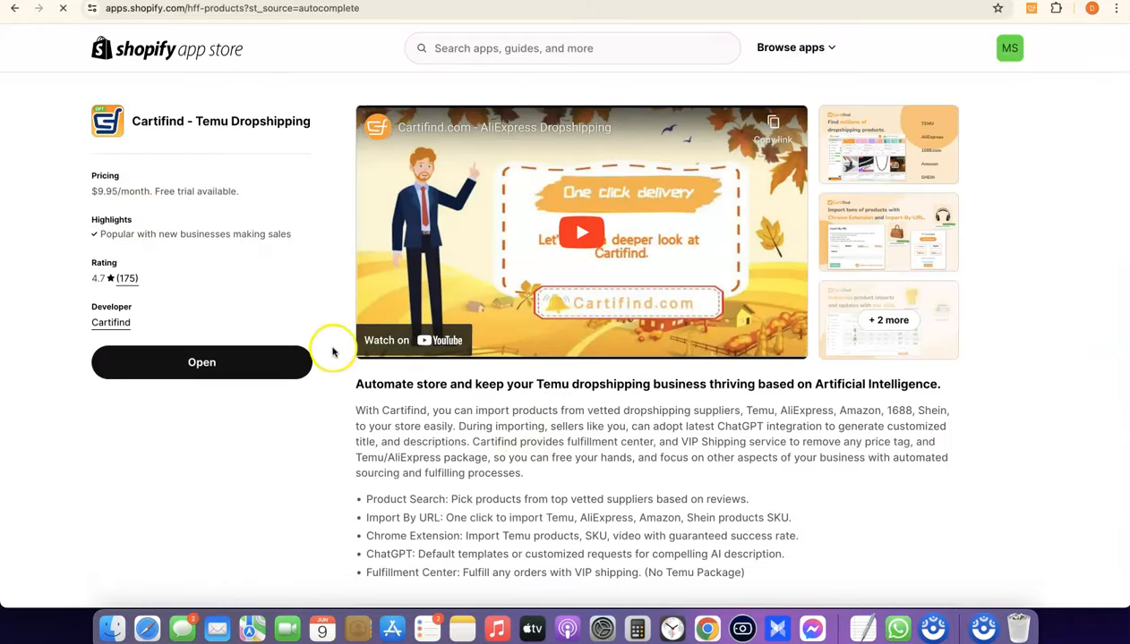
Step: Open the installed Cartifind app from its app store listing
{"action": "left_click", "coordinate": [227, 368]}
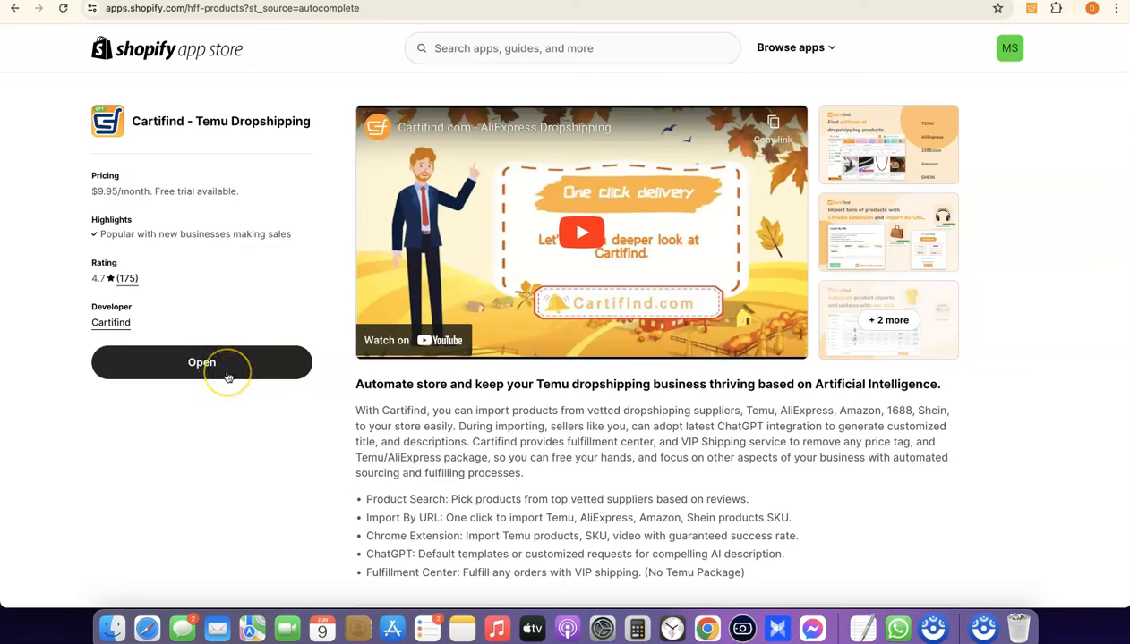
{"action": "left_click", "coordinate": [215, 388]}
{"action": "left_click", "coordinate": [199, 357]}
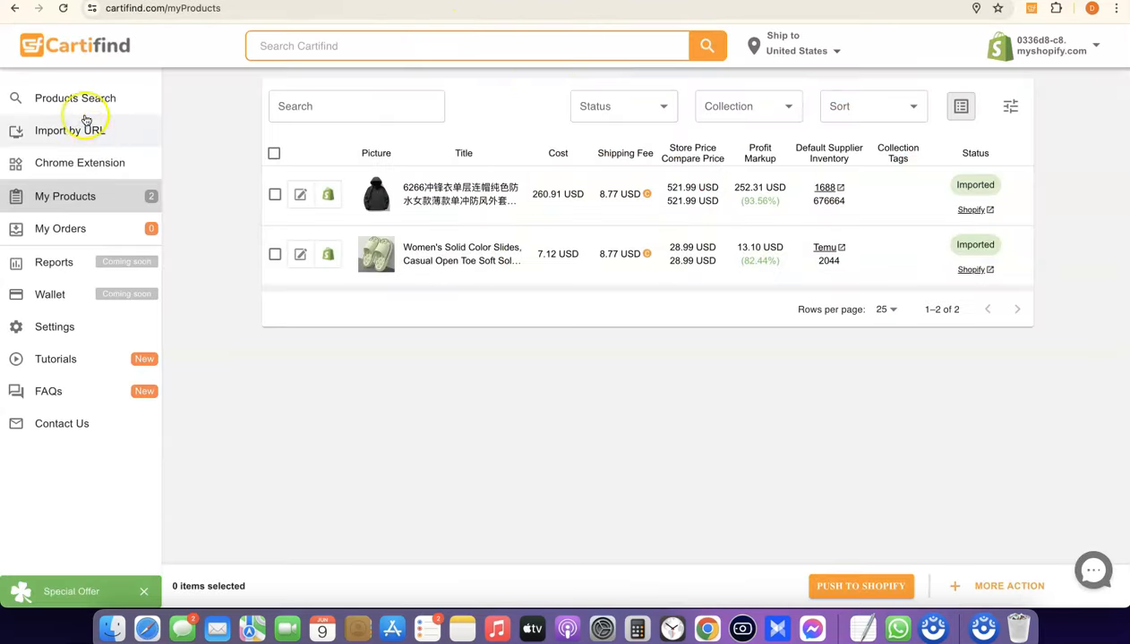
Step: Examine Cartifind's product search, its Chrome extension instructions and the options offered in the extension's popup
{"action": "left_click", "coordinate": [77, 106]}
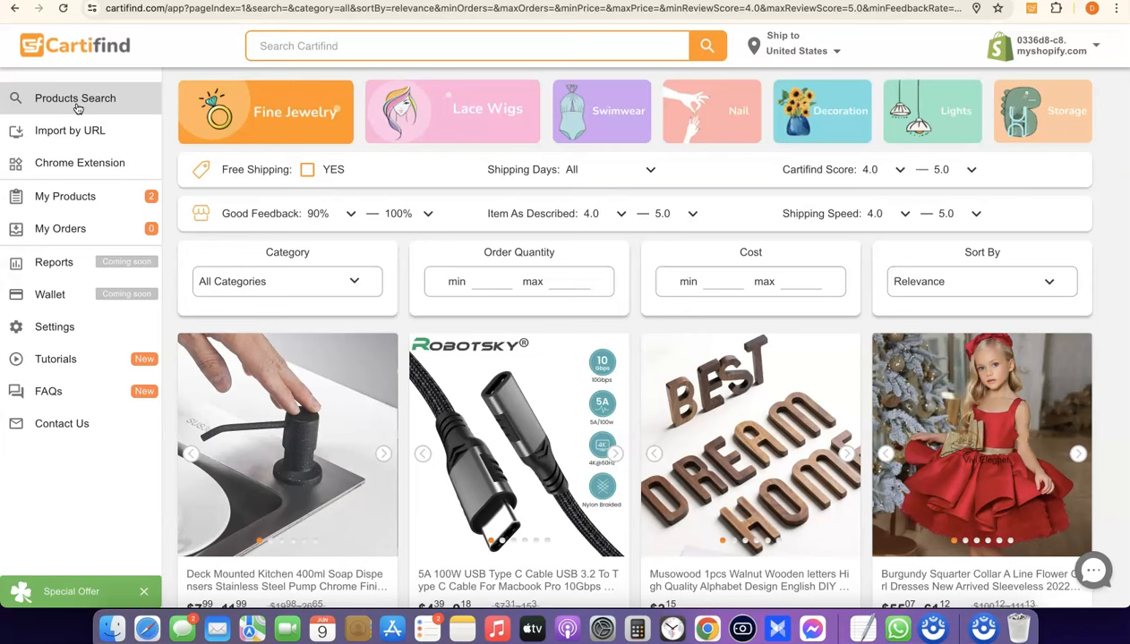
{"action": "left_click", "coordinate": [61, 167]}
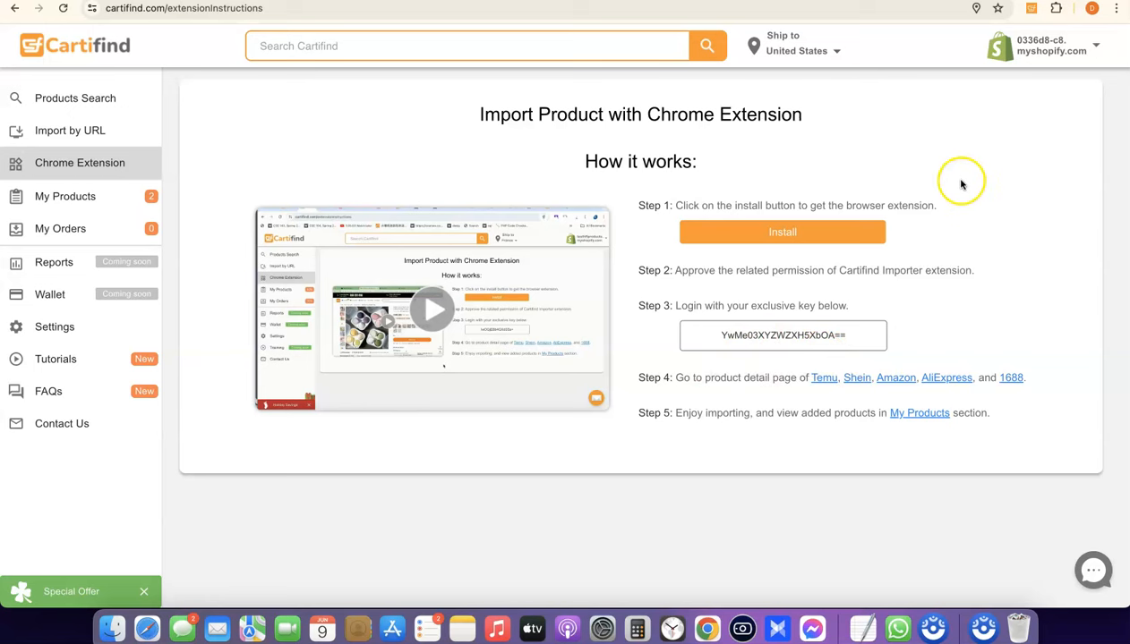
{"action": "left_click", "coordinate": [1031, 8]}
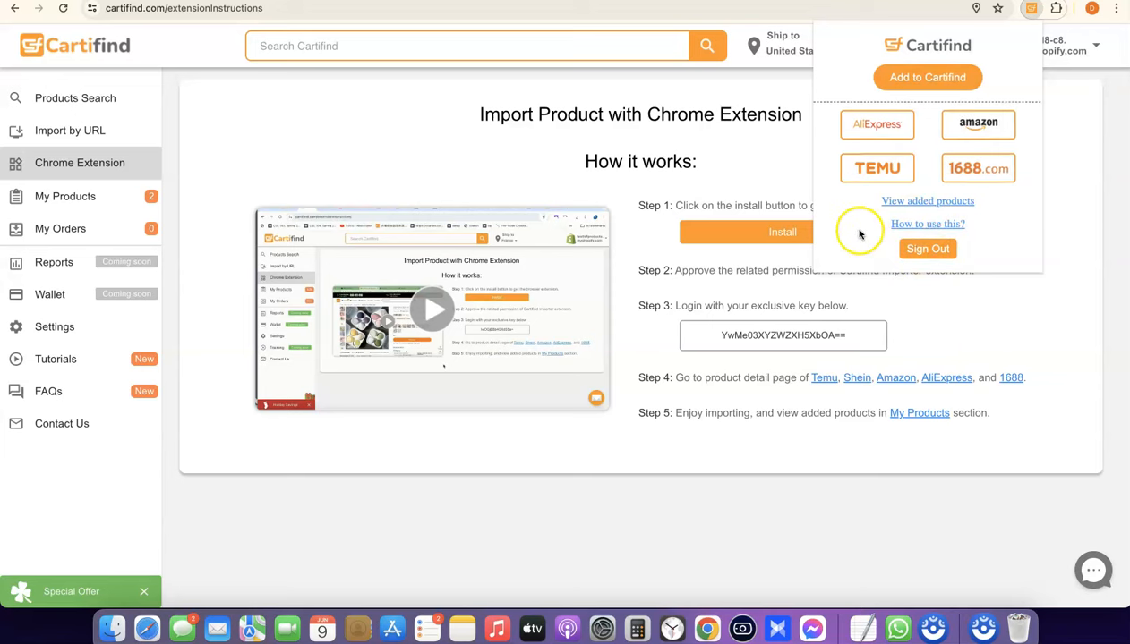
{"action": "scroll", "coordinate": [860, 234], "scroll_direction": "up", "scroll_amount": 2}
{"action": "scroll", "coordinate": [832, 250], "scroll_direction": "right", "scroll_amount": 1}
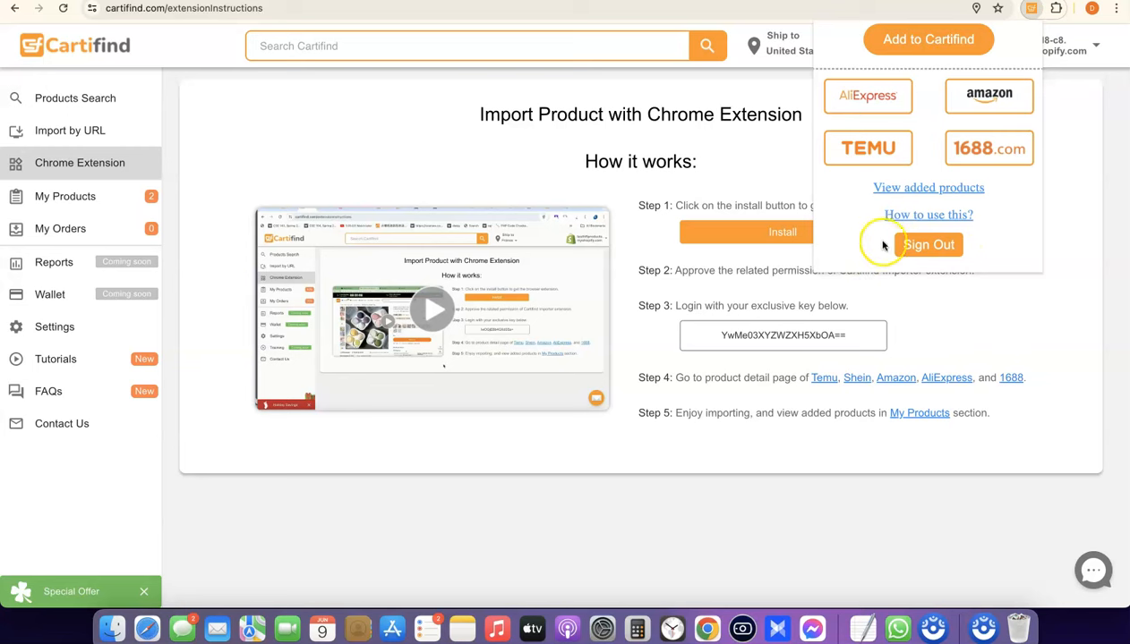
{"action": "scroll", "coordinate": [855, 216], "scroll_direction": "down", "scroll_amount": 2}
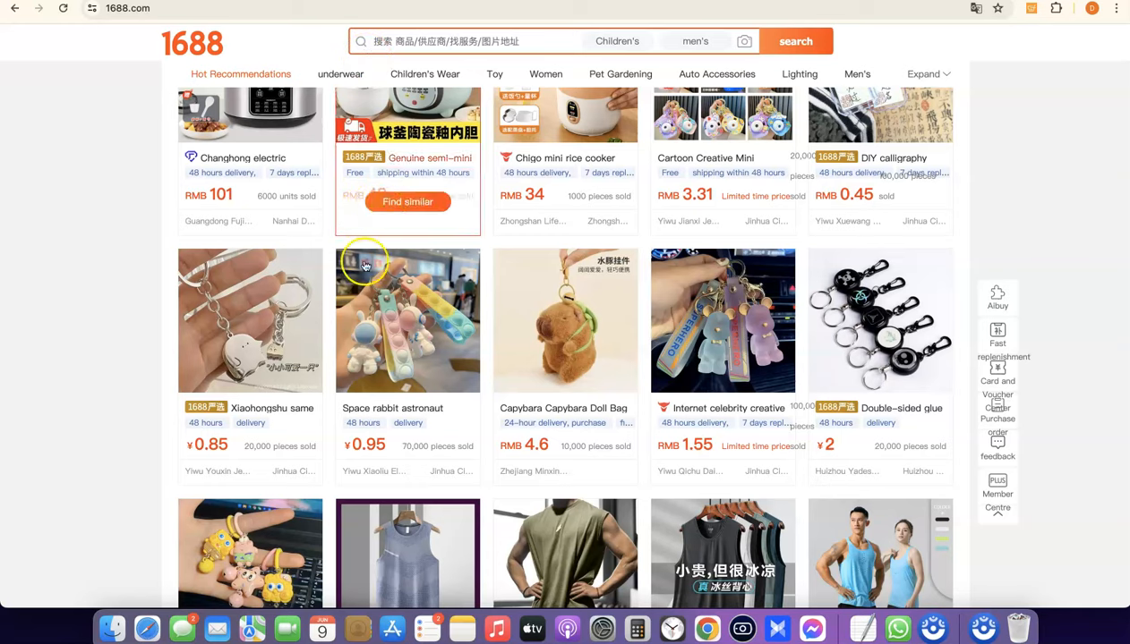
Step: Switch back to 1688 and compare the recommended rice cookers, keychains and sports vests to find a product to import
{"action": "scroll", "coordinate": [365, 285], "scroll_direction": "up", "scroll_amount": 3}
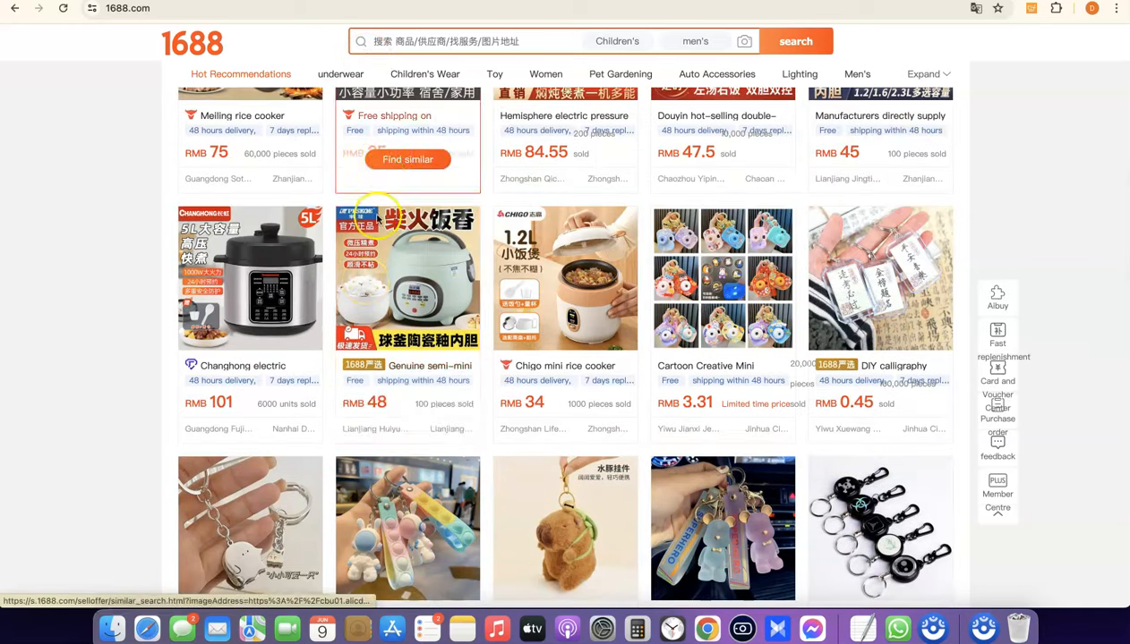
{"action": "scroll", "coordinate": [388, 245], "scroll_direction": "down", "scroll_amount": 3}
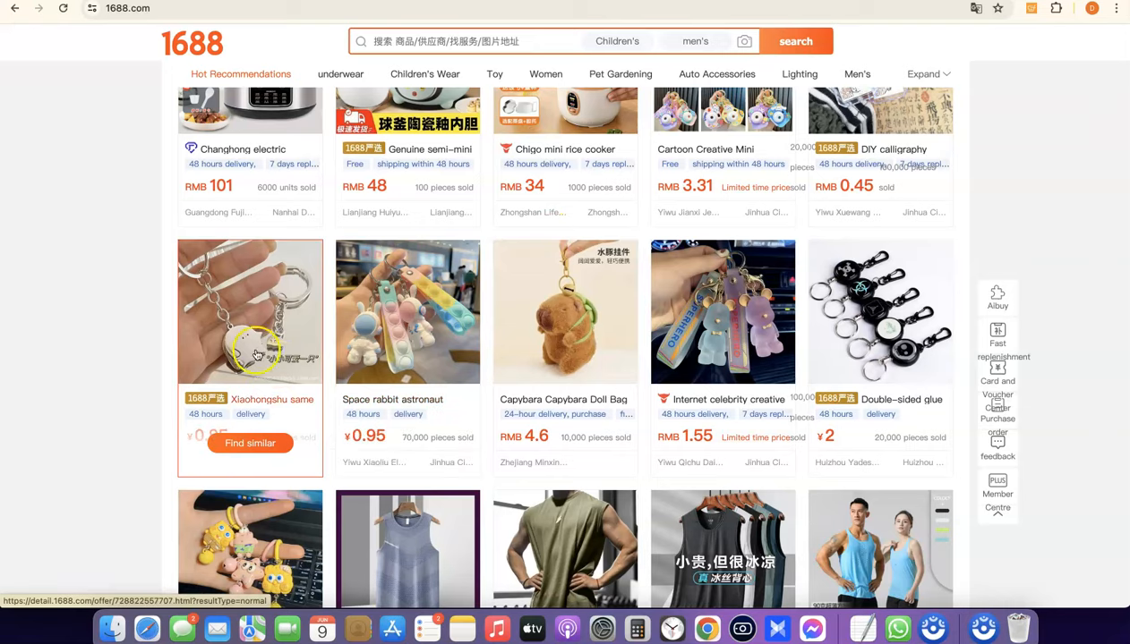
{"action": "scroll", "coordinate": [154, 357], "scroll_direction": "up", "scroll_amount": 3}
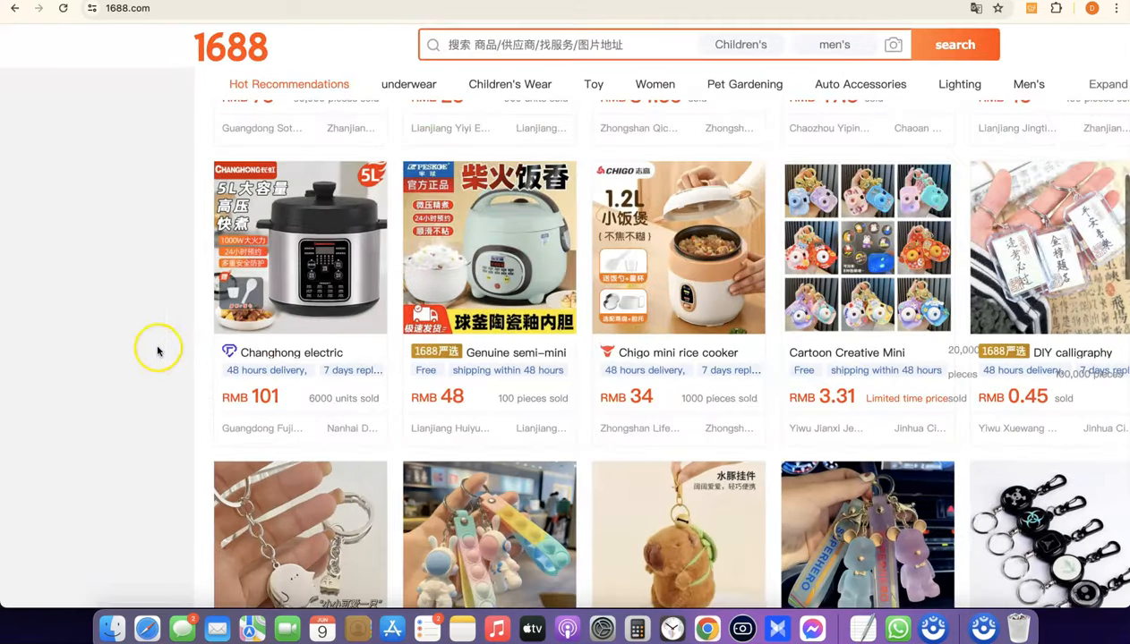
{"action": "scroll", "coordinate": [161, 348], "scroll_direction": "down", "scroll_amount": 2}
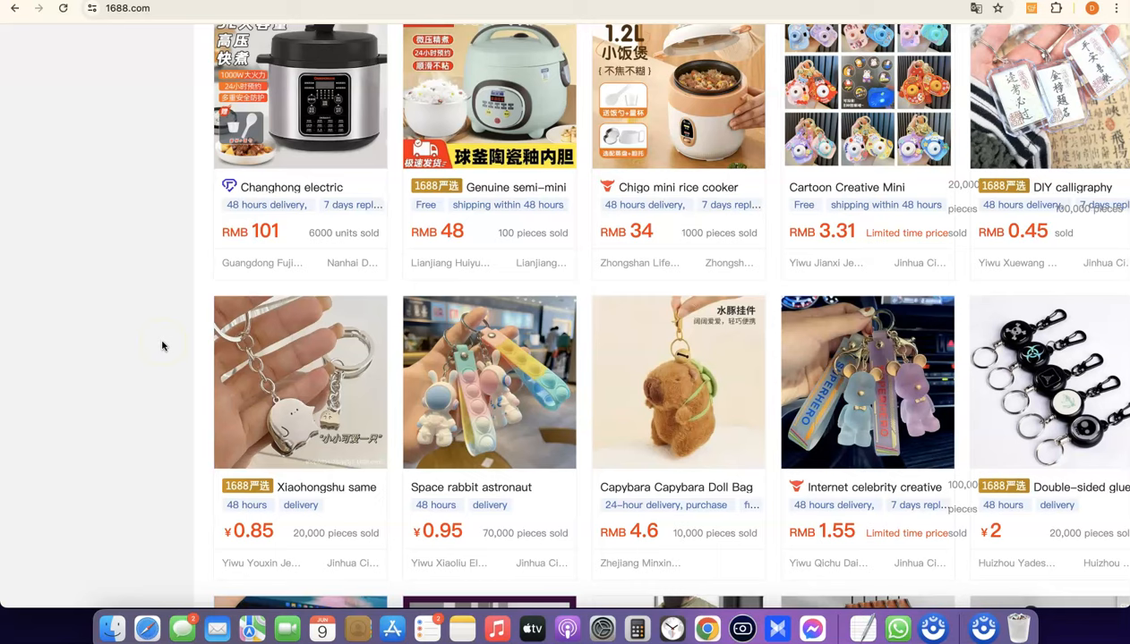
{"action": "scroll", "coordinate": [191, 337], "scroll_direction": "down", "scroll_amount": 2}
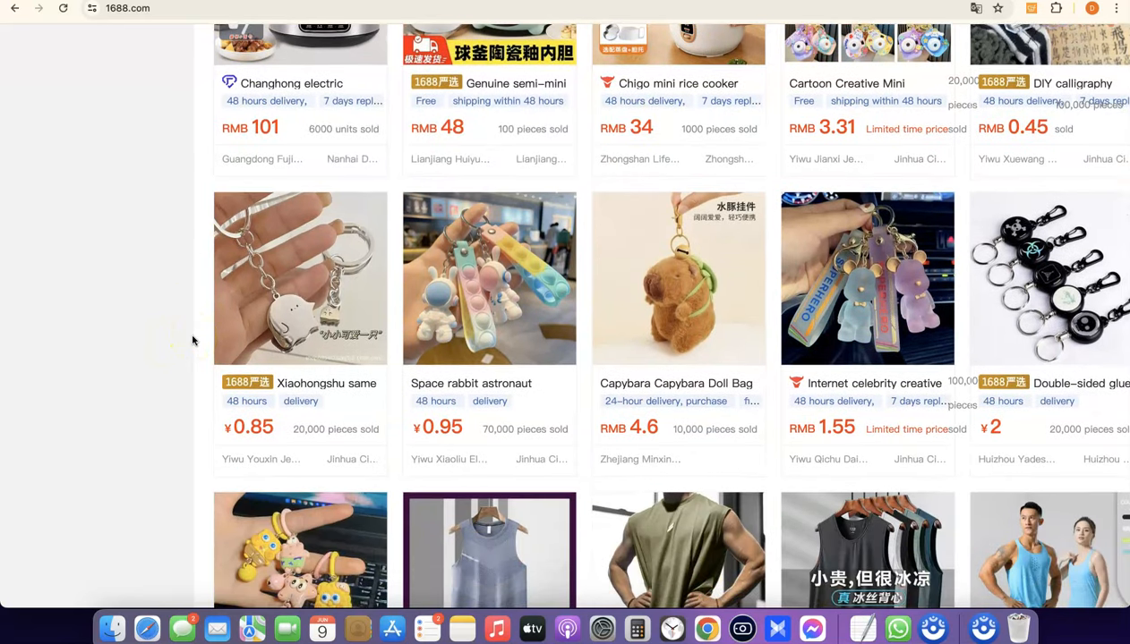
{"action": "scroll", "coordinate": [89, 365], "scroll_direction": "down", "scroll_amount": 2}
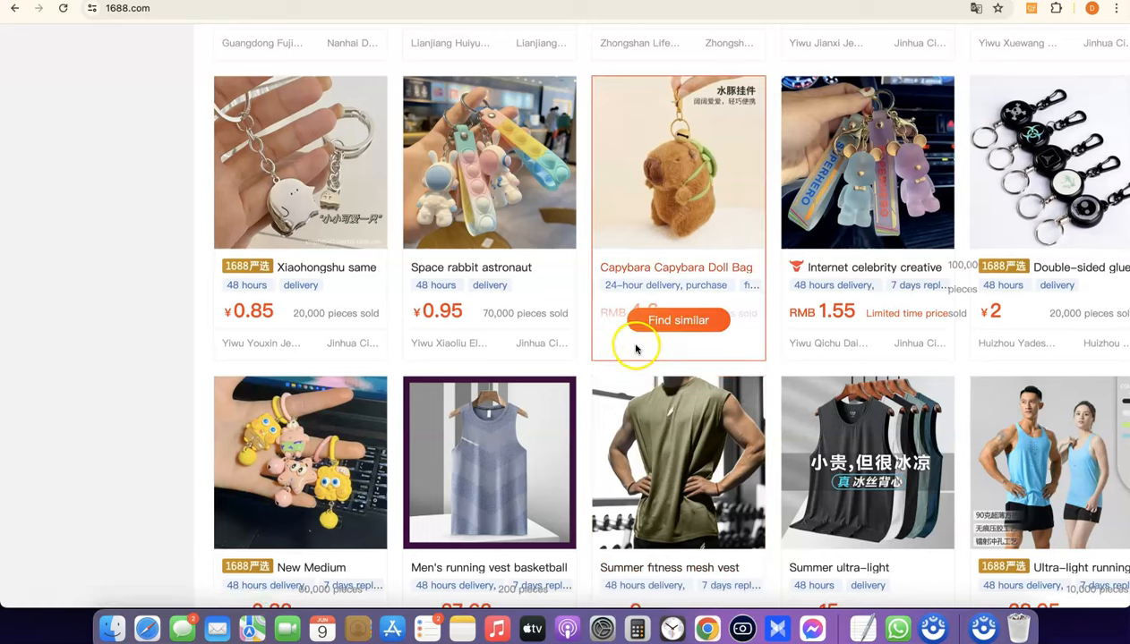
{"action": "scroll", "coordinate": [639, 353], "scroll_direction": "down", "scroll_amount": 2}
{"action": "scroll", "coordinate": [575, 323], "scroll_direction": "up", "scroll_amount": 2}
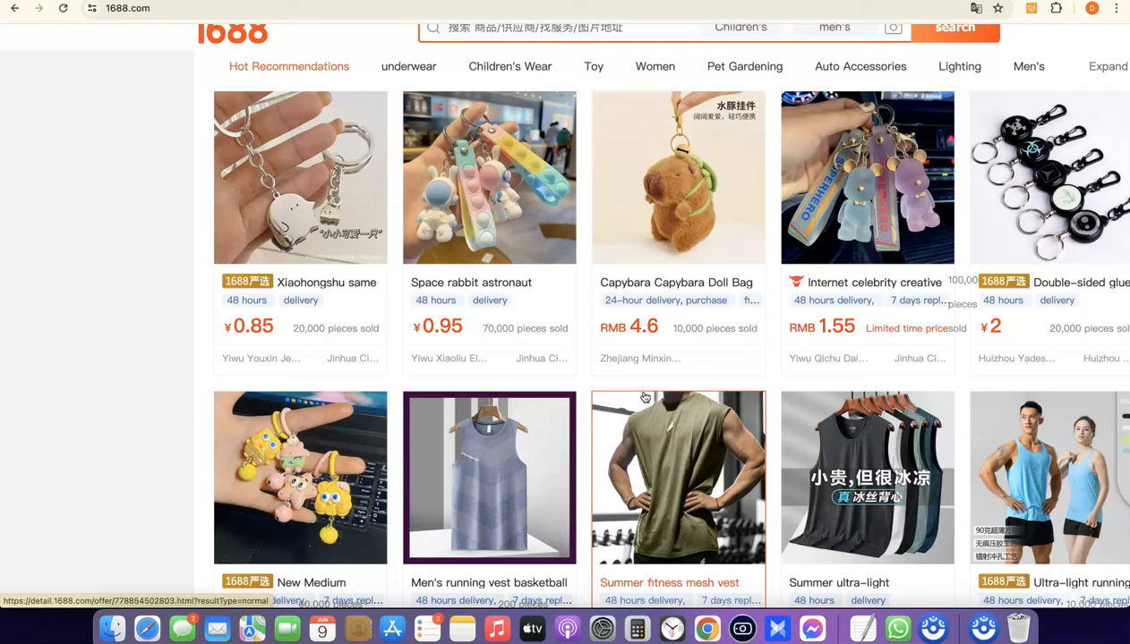
{"action": "scroll", "coordinate": [638, 368], "scroll_direction": "down", "scroll_amount": 3}
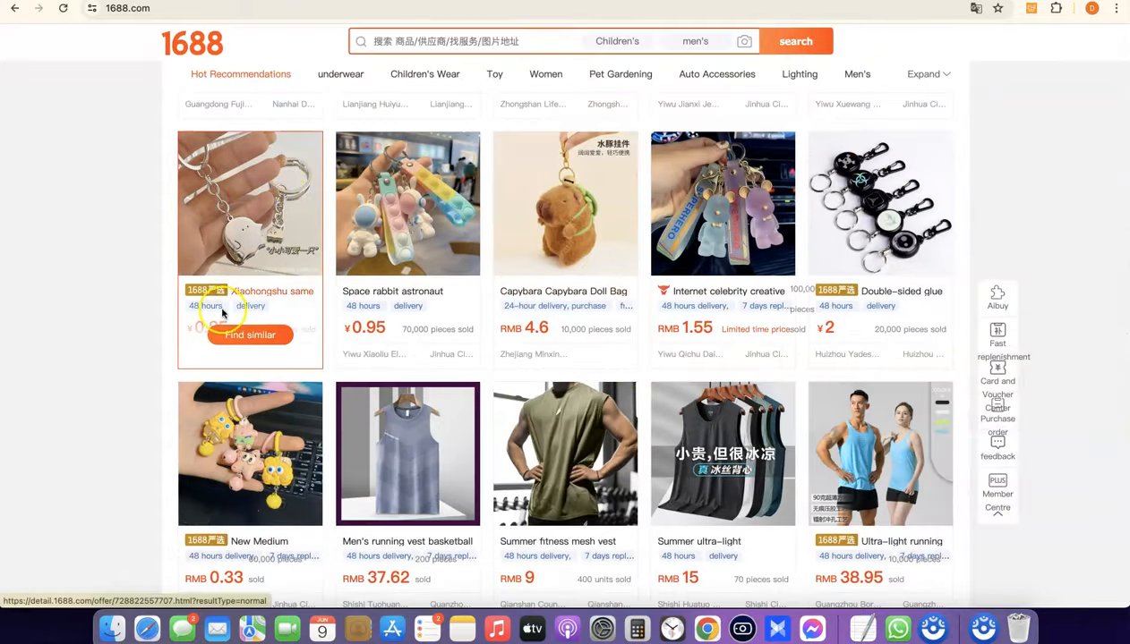
Step: Open the Xiaohongshu ghost keychain product on 1688 and add it to Cartifind with the browser extension
{"action": "left_click", "coordinate": [282, 206]}
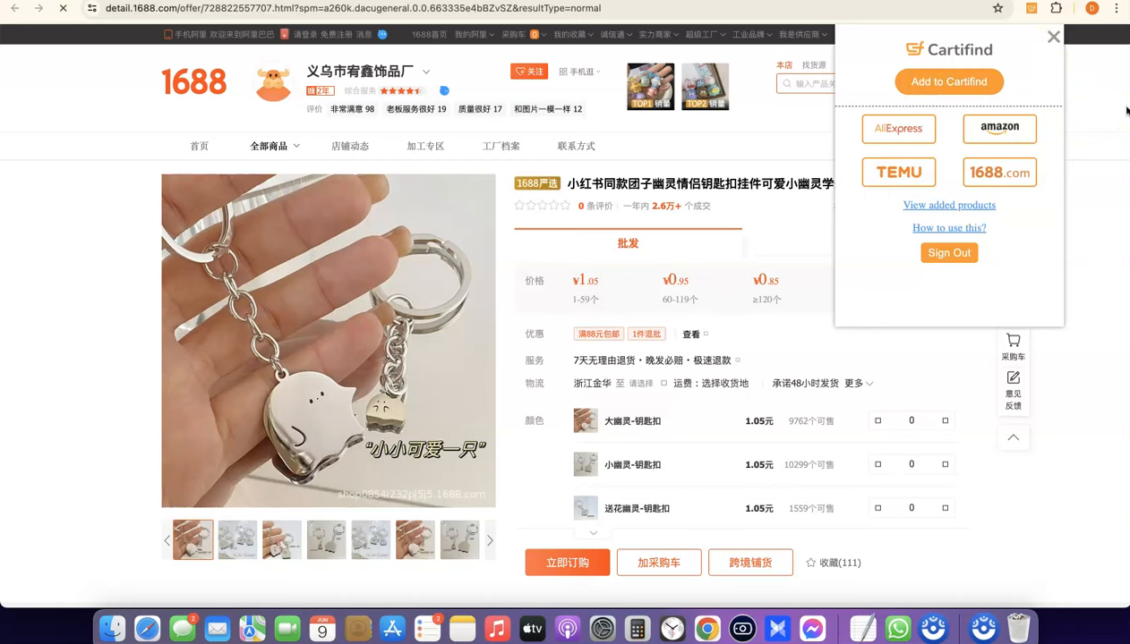
{"action": "left_click", "coordinate": [949, 92]}
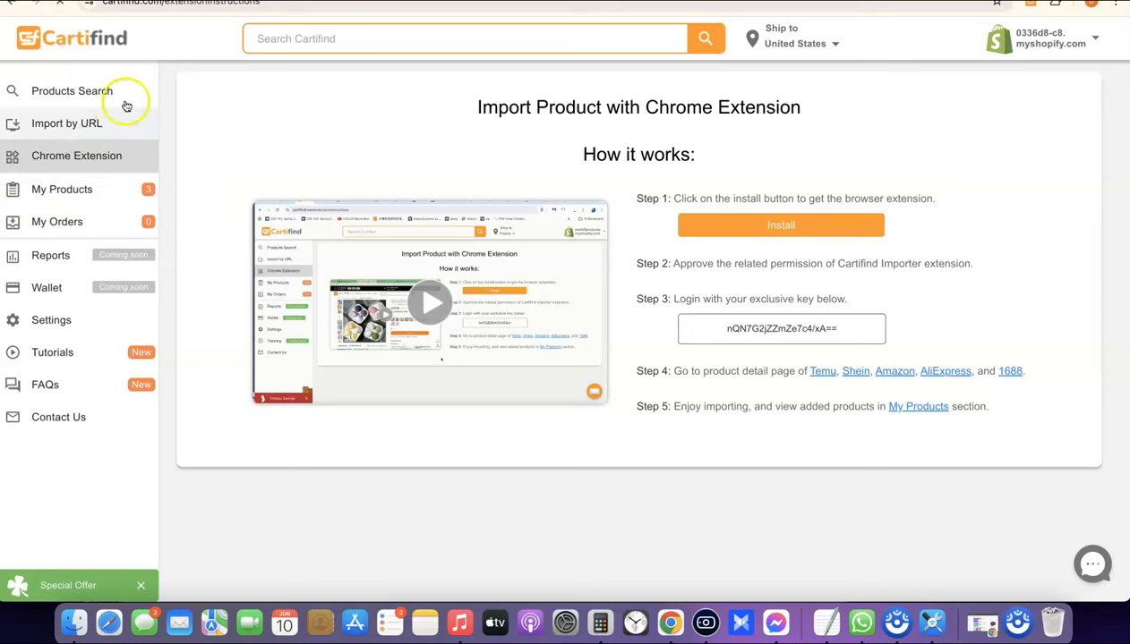
{"action": "mouse_move", "coordinate": [415, 224]}
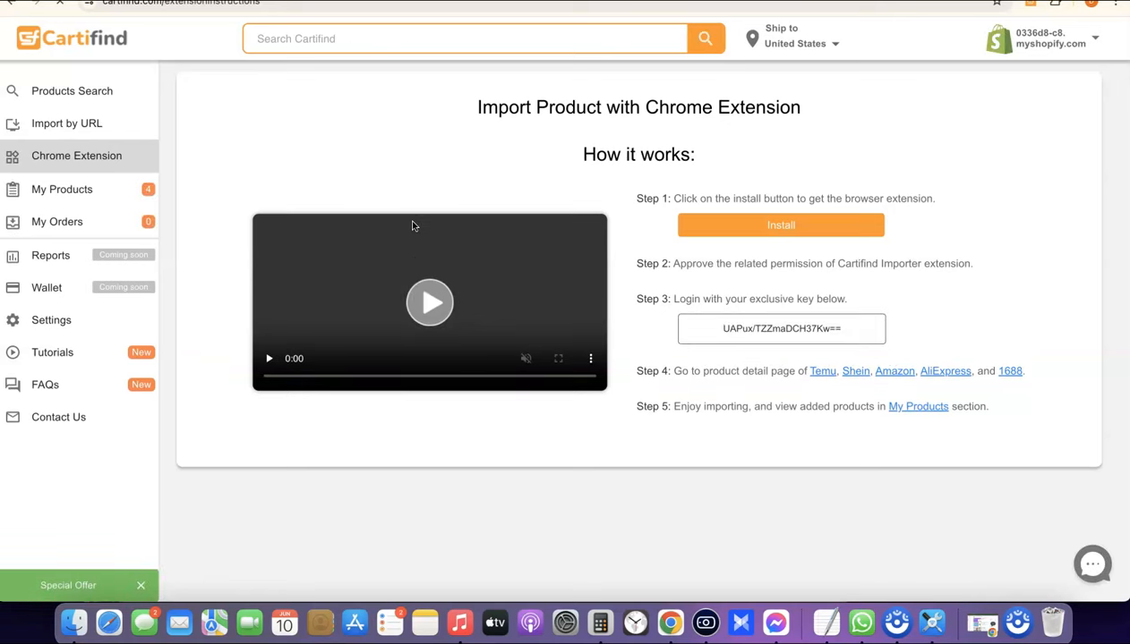
Step: Open the Xiaohongshu ghost keychain for editing from Cartifind's list of added products
{"action": "left_click", "coordinate": [56, 189]}
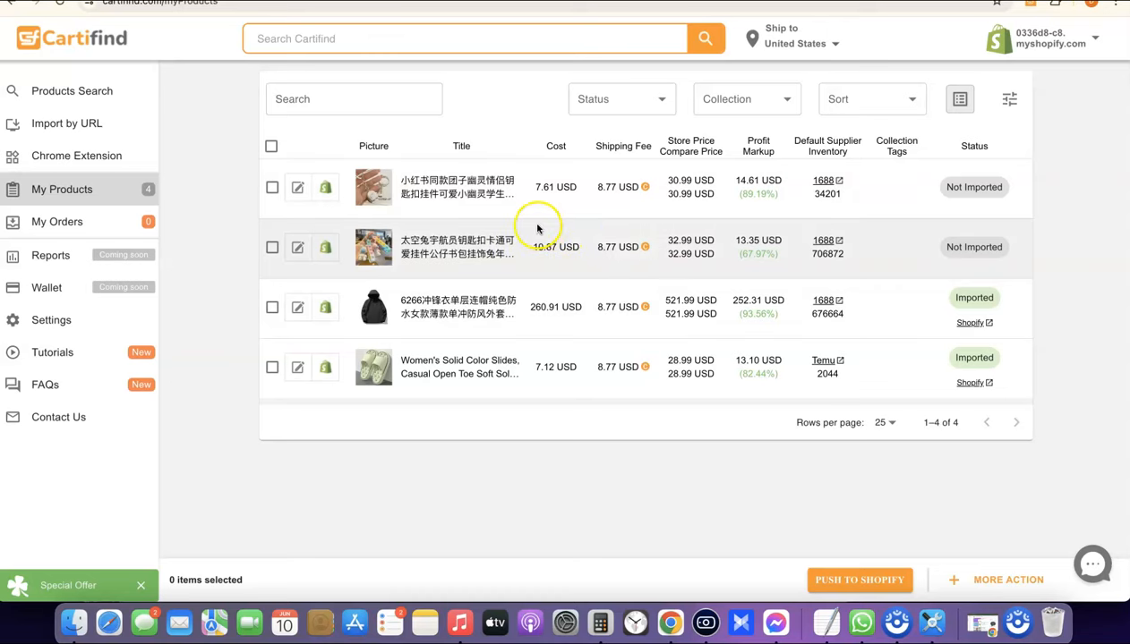
{"action": "scroll", "coordinate": [538, 229], "scroll_direction": "up", "scroll_amount": 4}
{"action": "scroll", "coordinate": [536, 228], "scroll_direction": "left", "scroll_amount": 4}
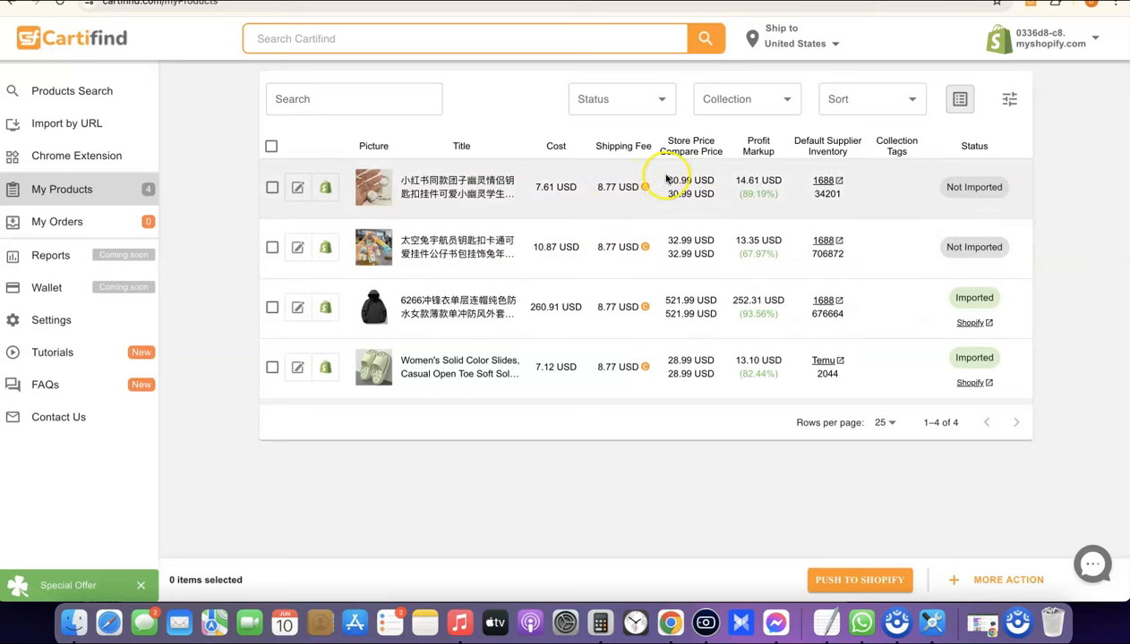
{"action": "left_click", "coordinate": [297, 190]}
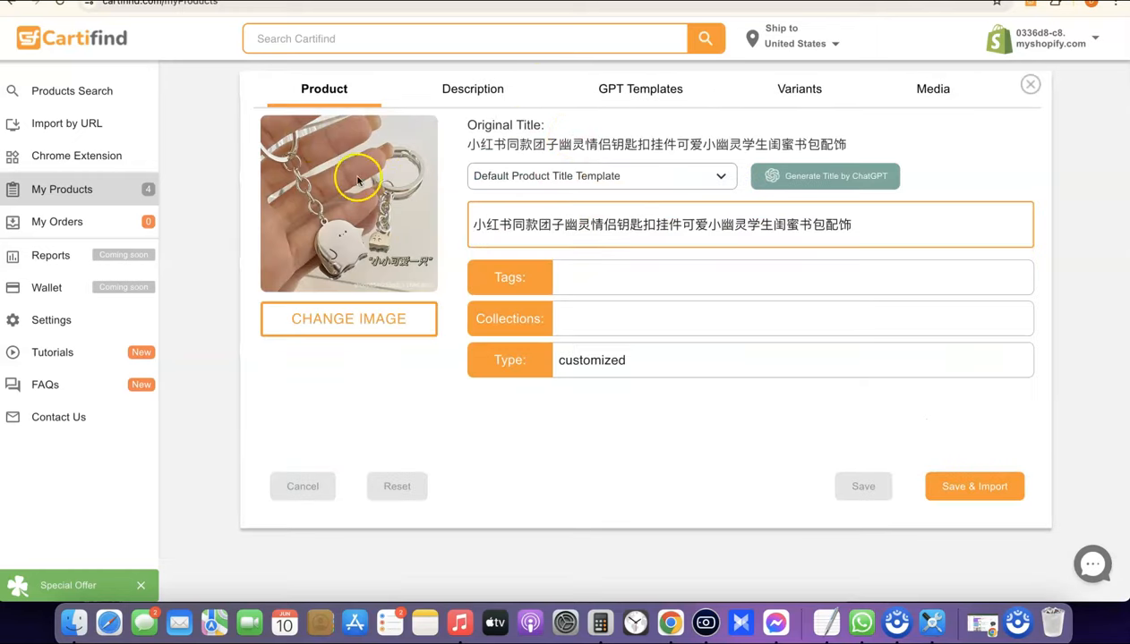
Step: Examine the ghost keychain's title, description, variants and media, including the title and description template options
{"action": "left_click", "coordinate": [472, 88]}
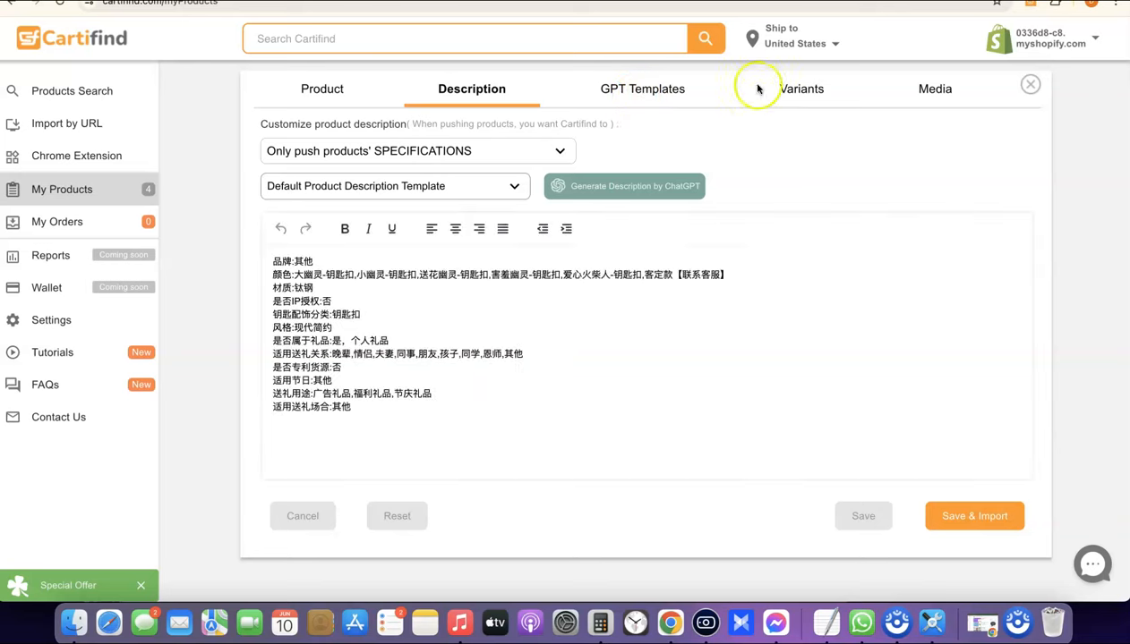
{"action": "left_click", "coordinate": [802, 89]}
{"action": "left_click", "coordinate": [928, 89]}
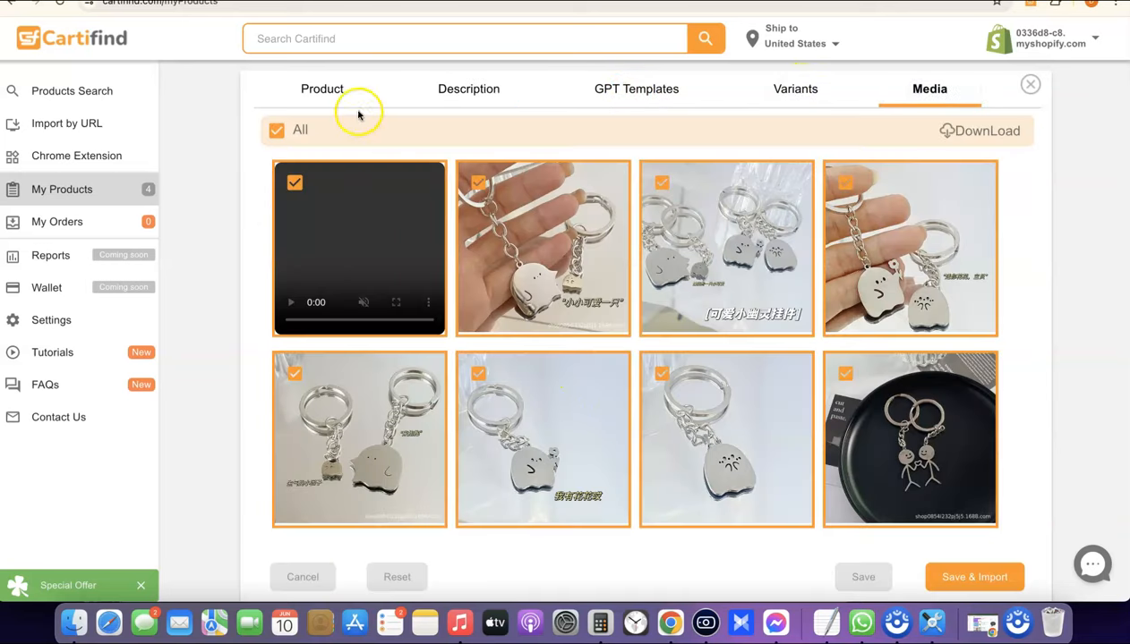
{"action": "left_click", "coordinate": [315, 89]}
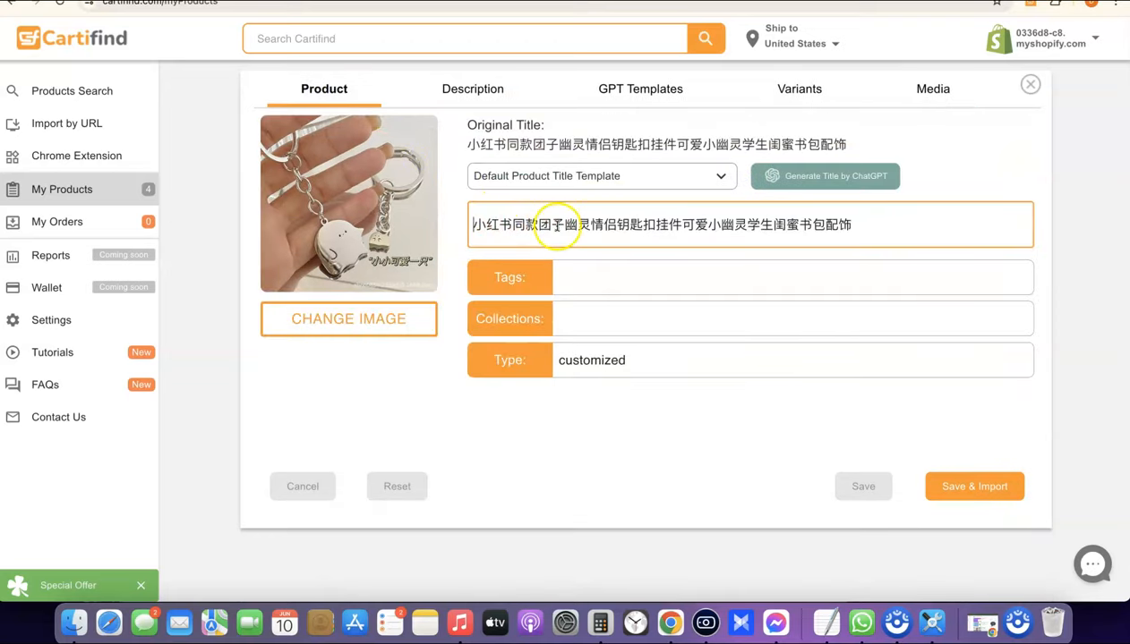
{"action": "triple_click", "coordinate": [555, 226]}
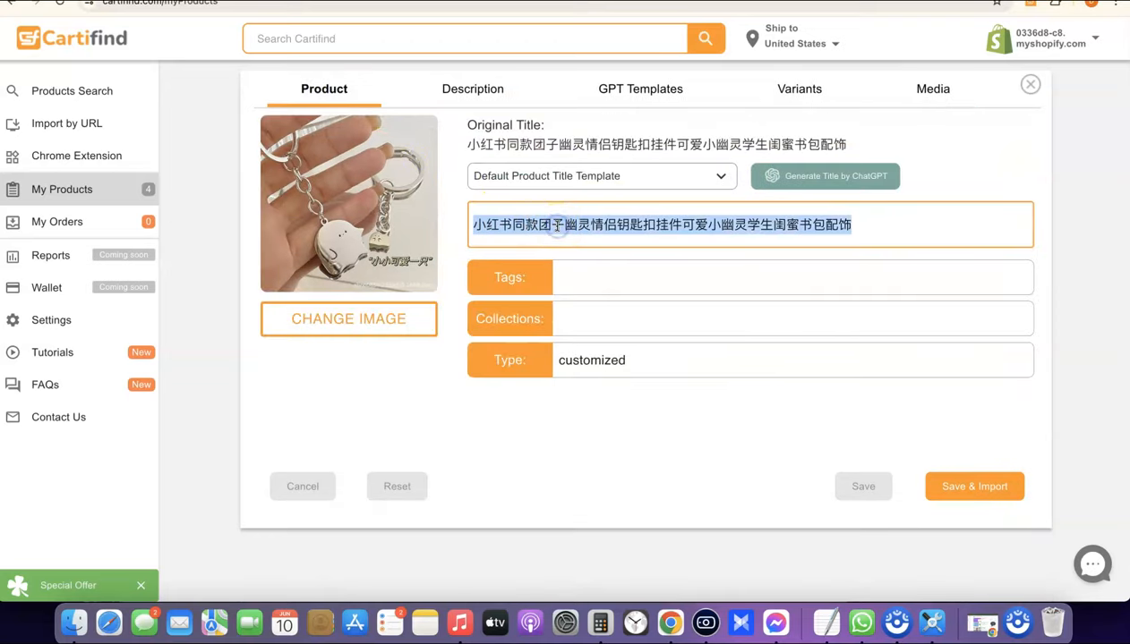
{"action": "key", "text": "Right"}
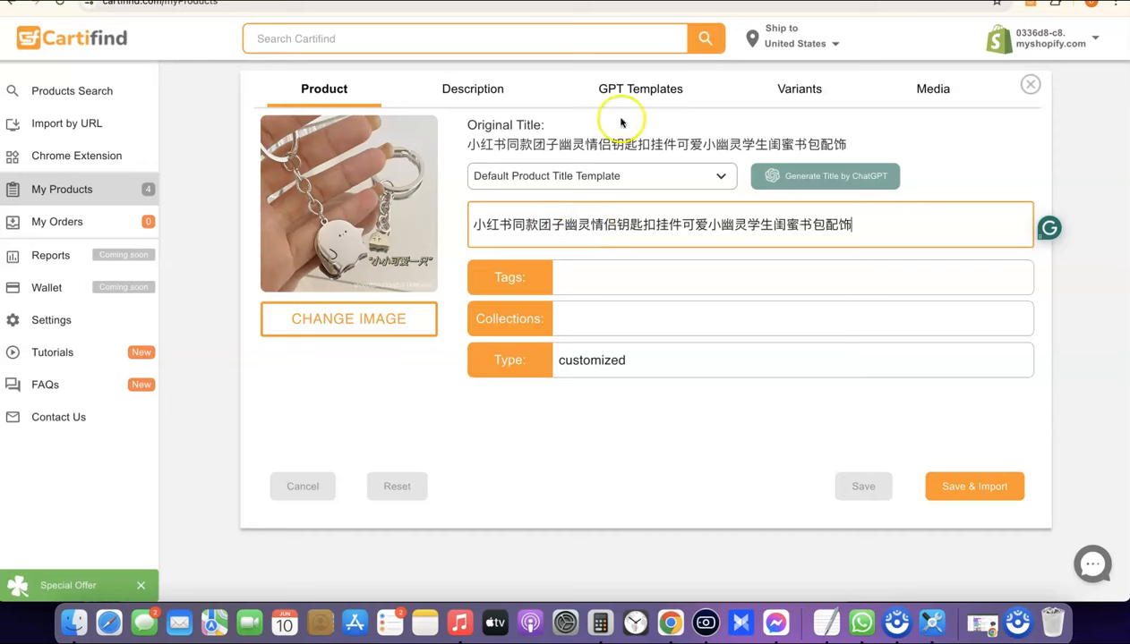
{"action": "left_click", "coordinate": [479, 89]}
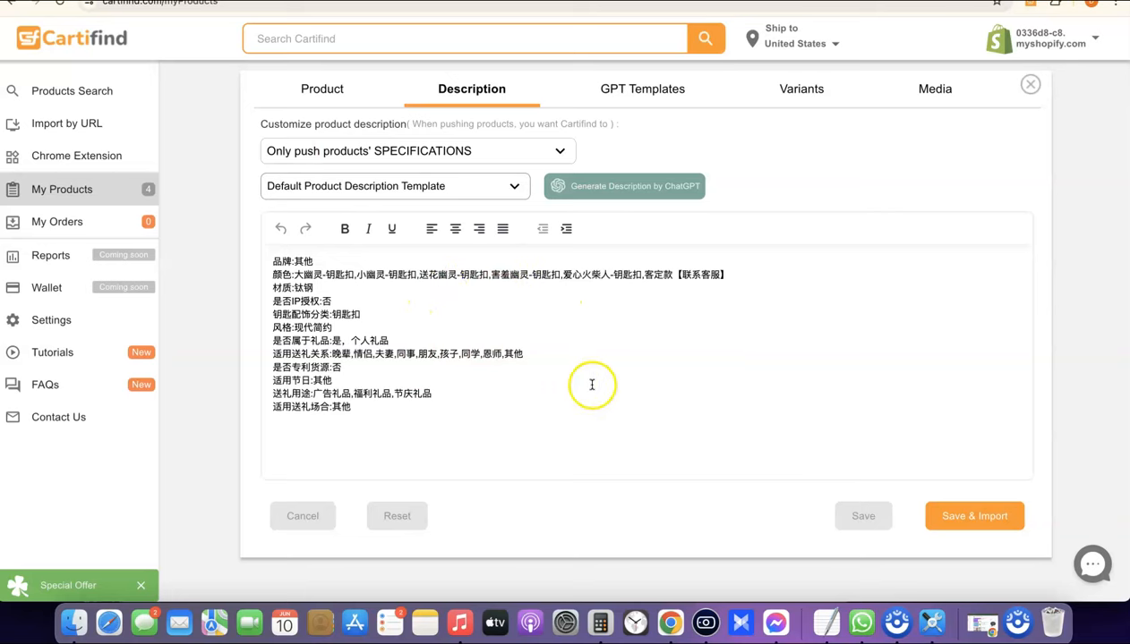
{"action": "left_click", "coordinate": [316, 90]}
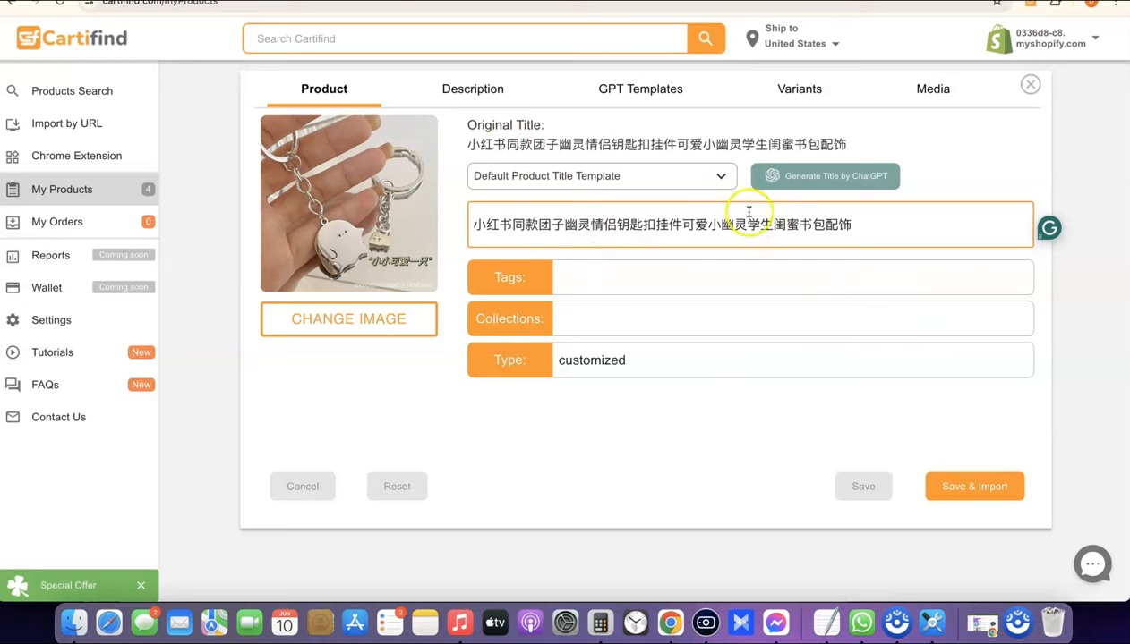
Step: Review the keychain's fulfillment, shipping, pricing and inventory for each variant, and its selected images and video
{"action": "left_click", "coordinate": [797, 89]}
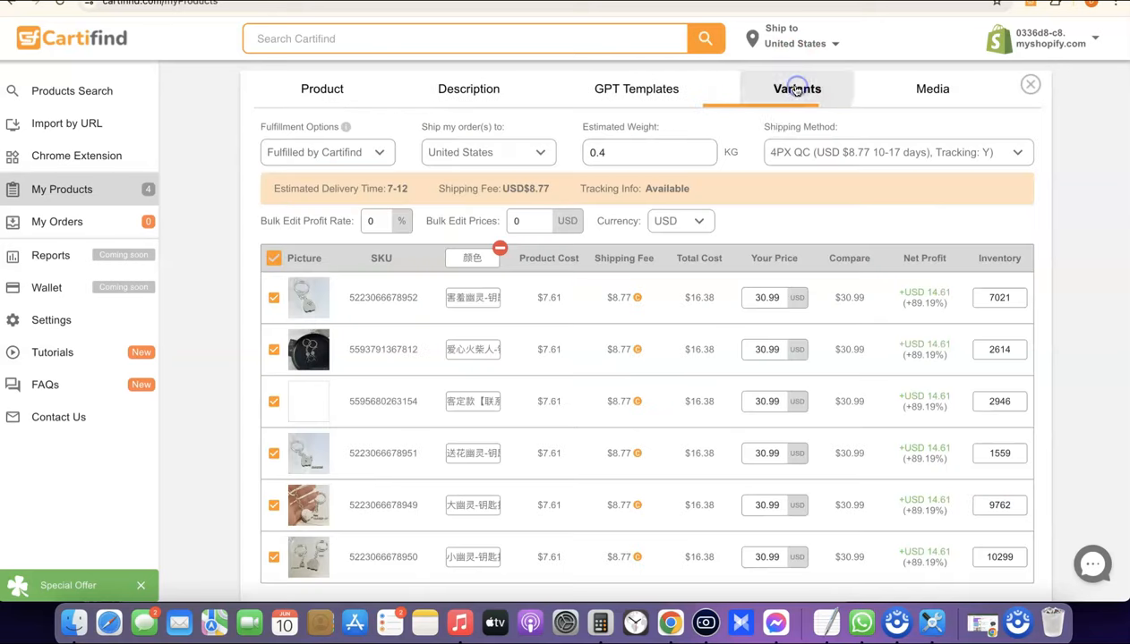
{"action": "scroll", "coordinate": [529, 357], "scroll_direction": "down", "scroll_amount": 2}
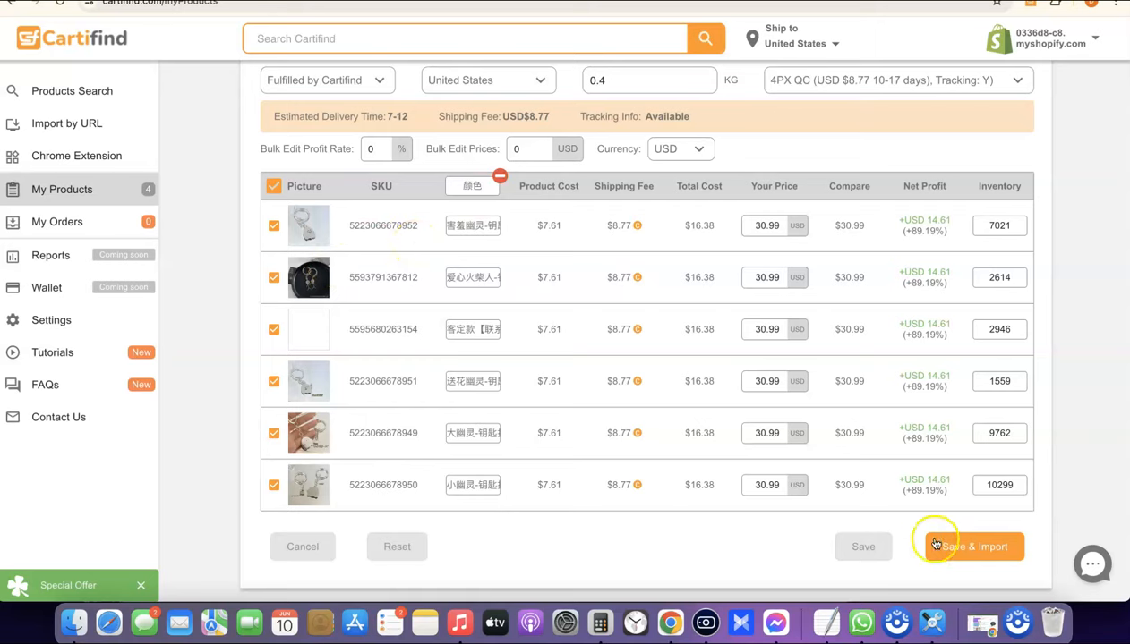
{"action": "scroll", "coordinate": [725, 421], "scroll_direction": "up", "scroll_amount": 2}
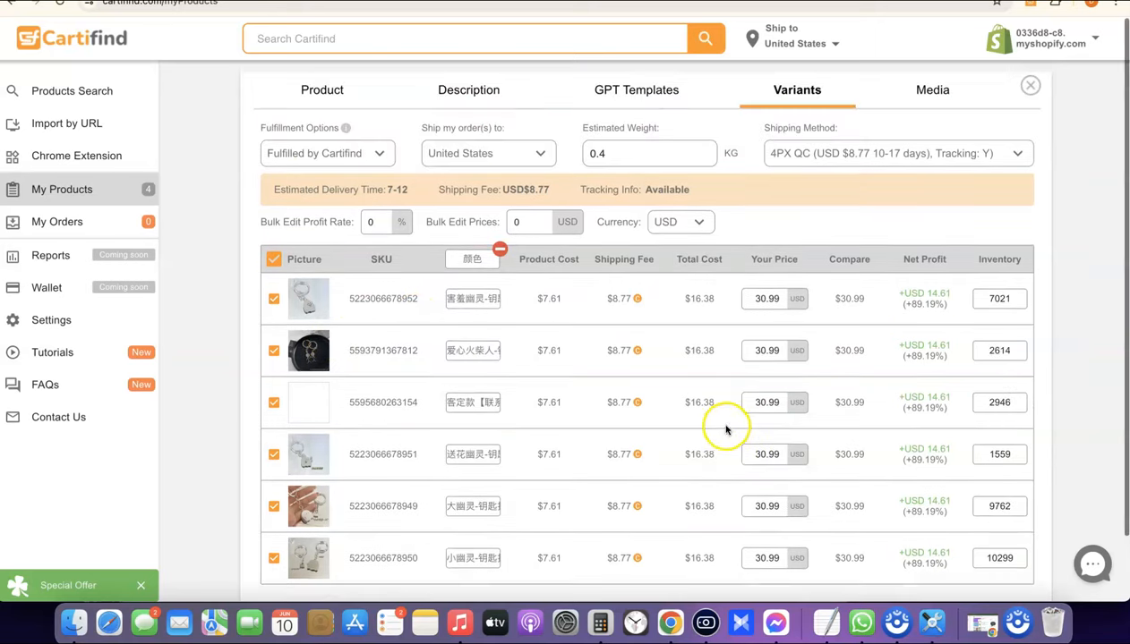
{"action": "left_click", "coordinate": [933, 87]}
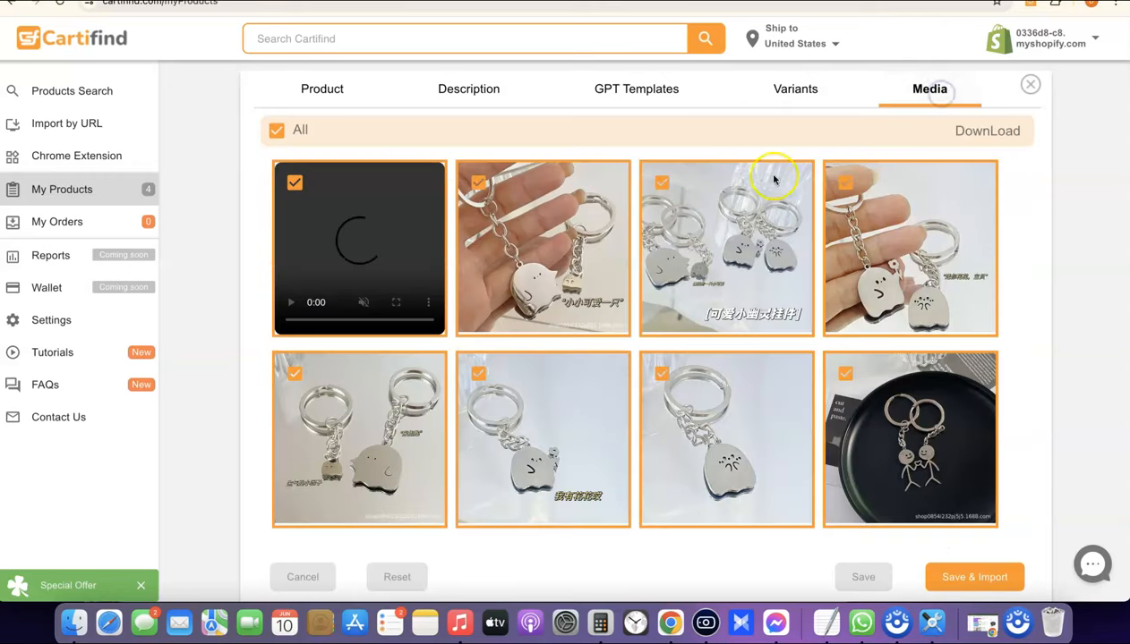
{"action": "scroll", "coordinate": [772, 332], "scroll_direction": "down", "scroll_amount": 1}
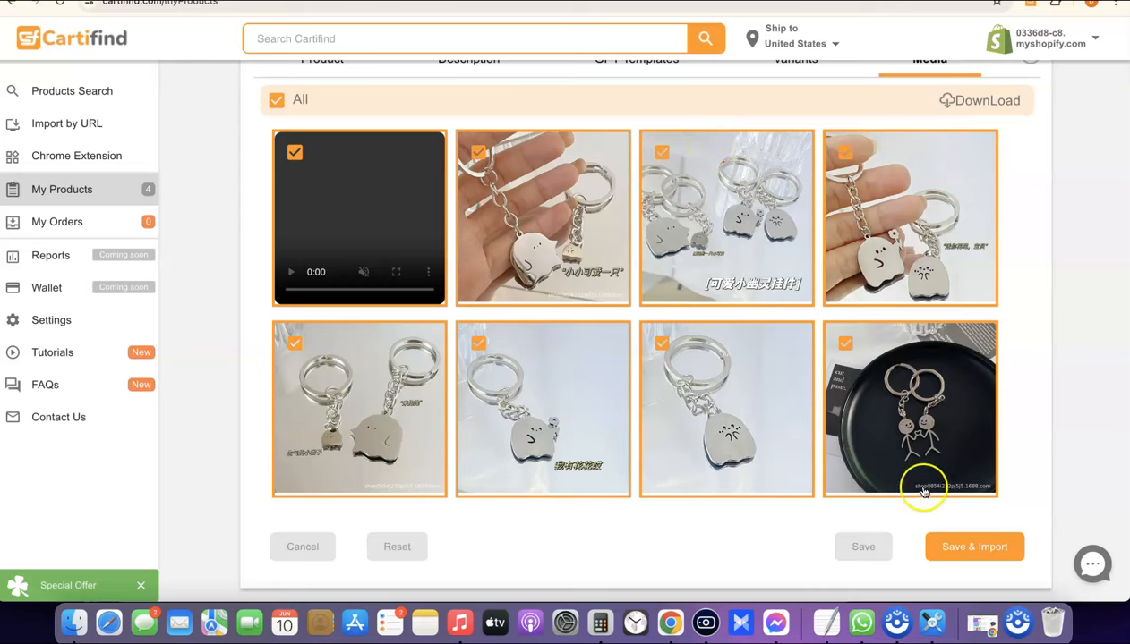
{"action": "scroll", "coordinate": [922, 333], "scroll_direction": "up", "scroll_amount": 1}
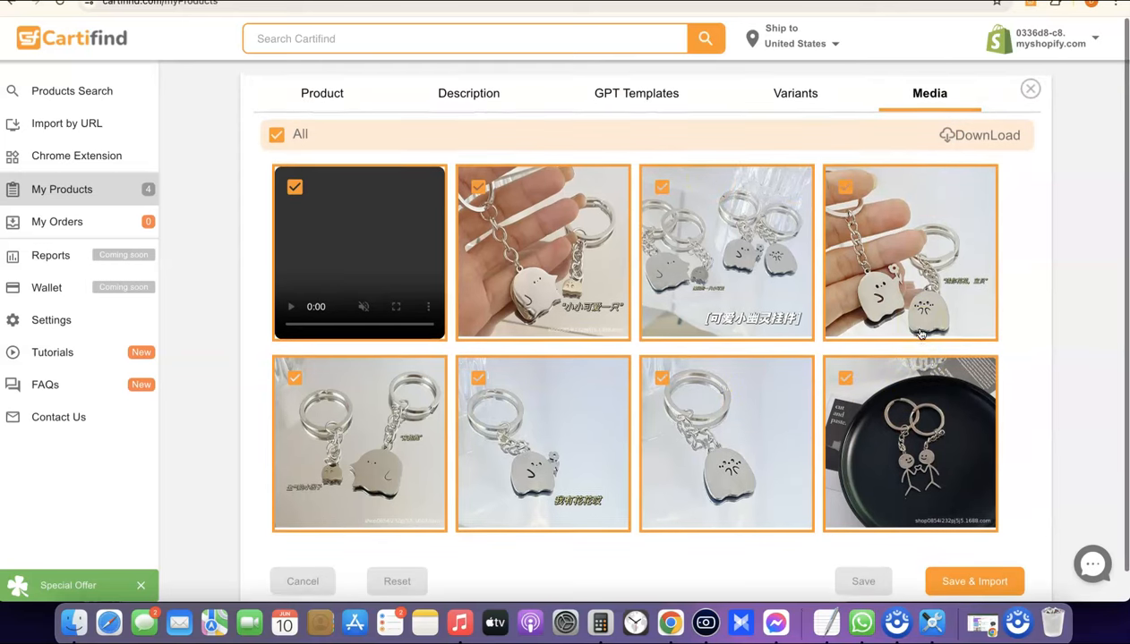
Step: Save and import the ghost keychain into the Shopify store, and open the product list in the Shopify admin
{"action": "left_click", "coordinate": [330, 92]}
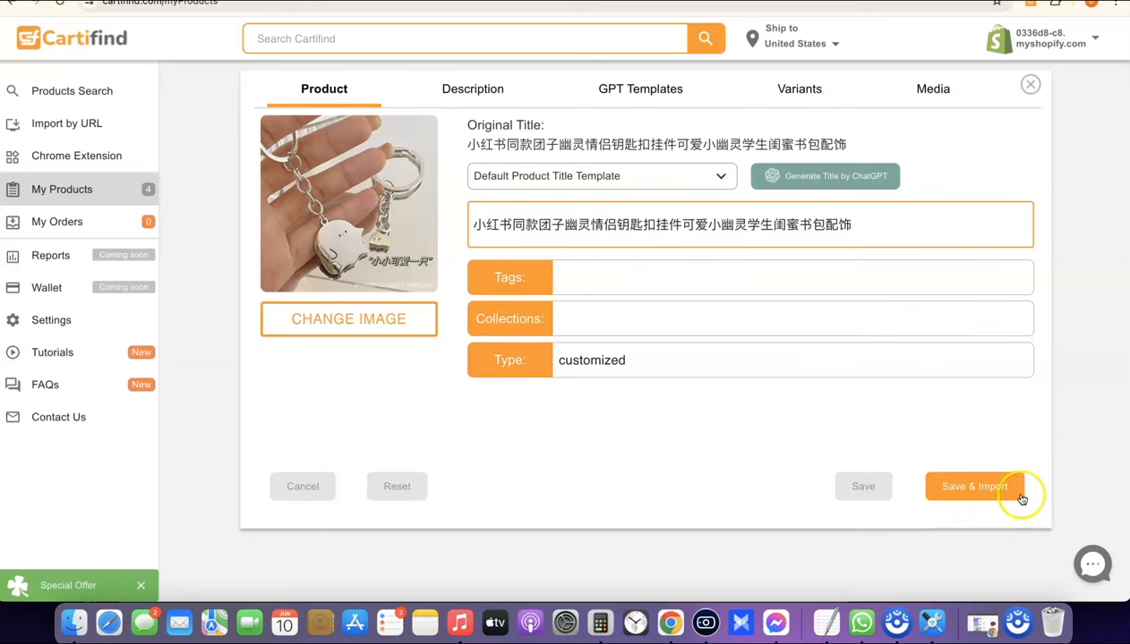
{"action": "left_click", "coordinate": [965, 485]}
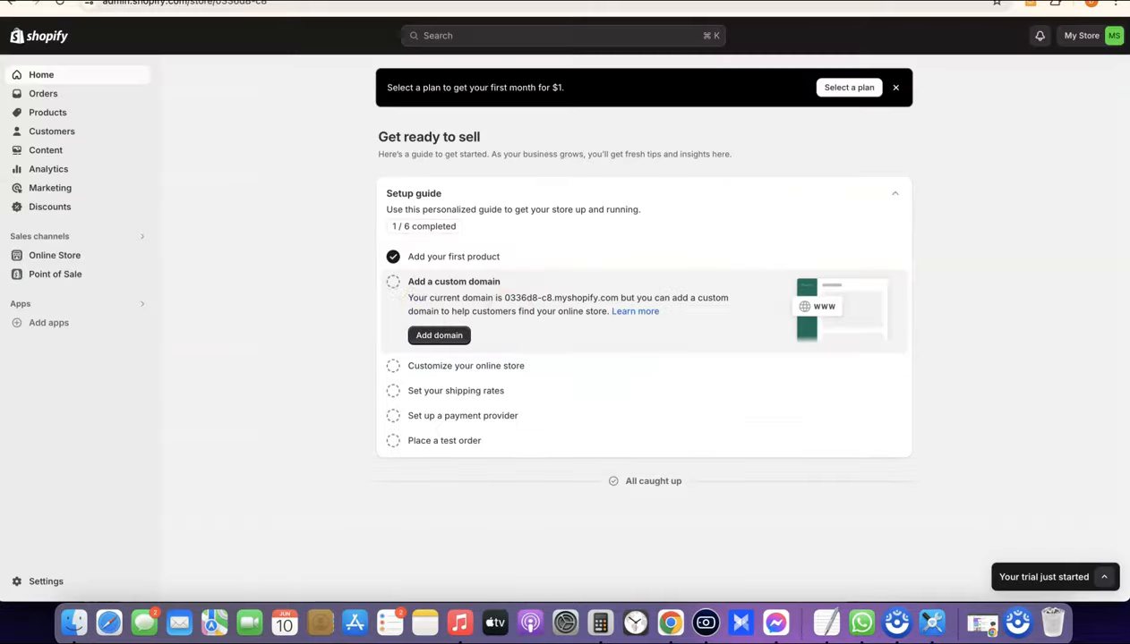
{"action": "left_click", "coordinate": [43, 114]}
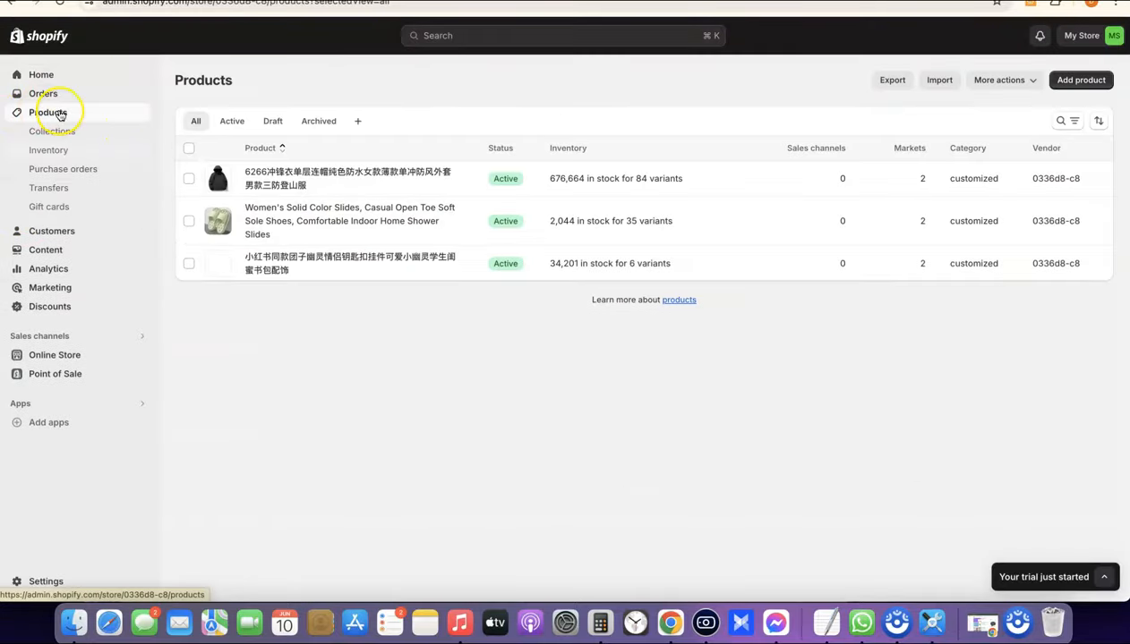